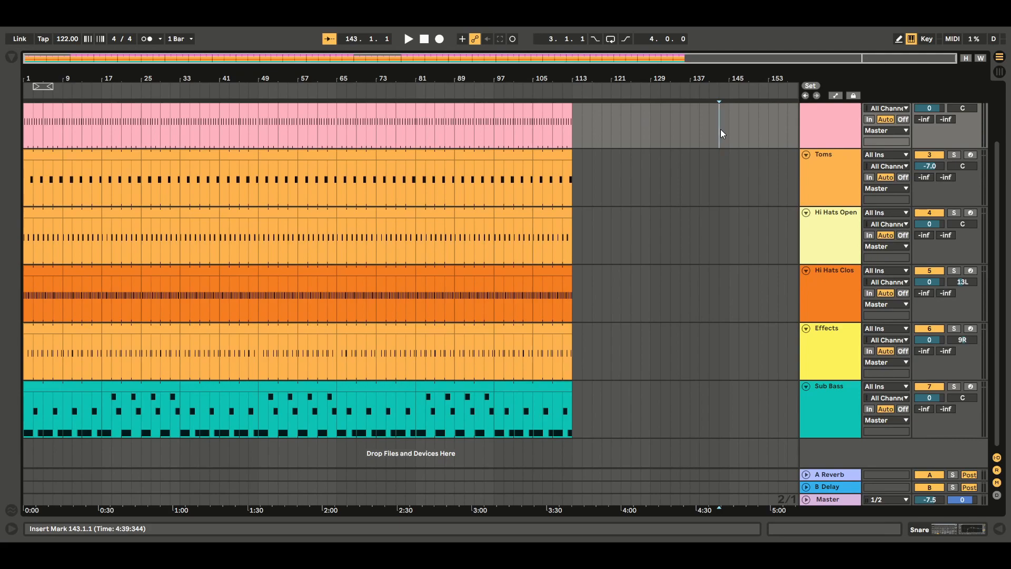
click(763, 121)
click(760, 125)
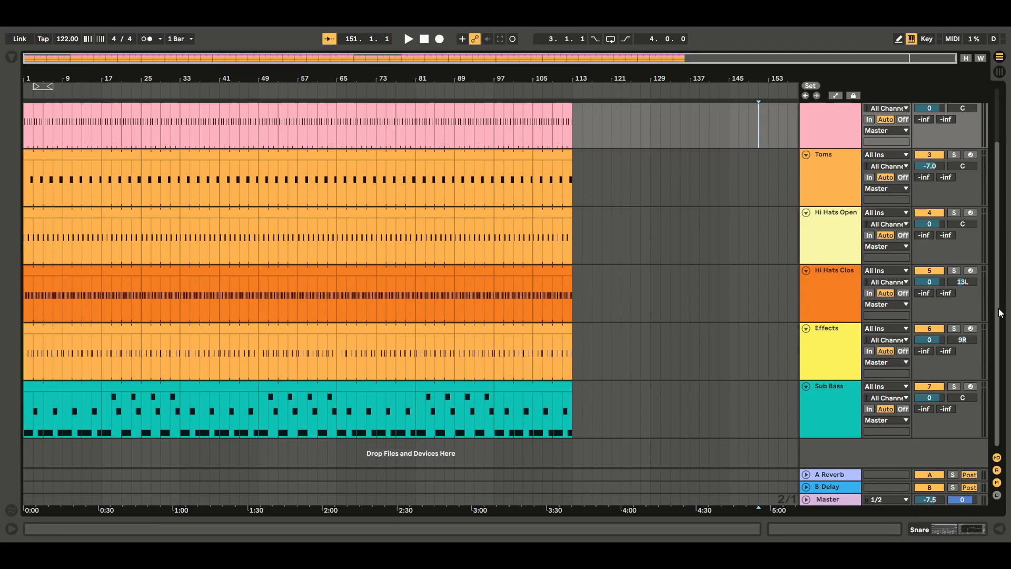
click(842, 405)
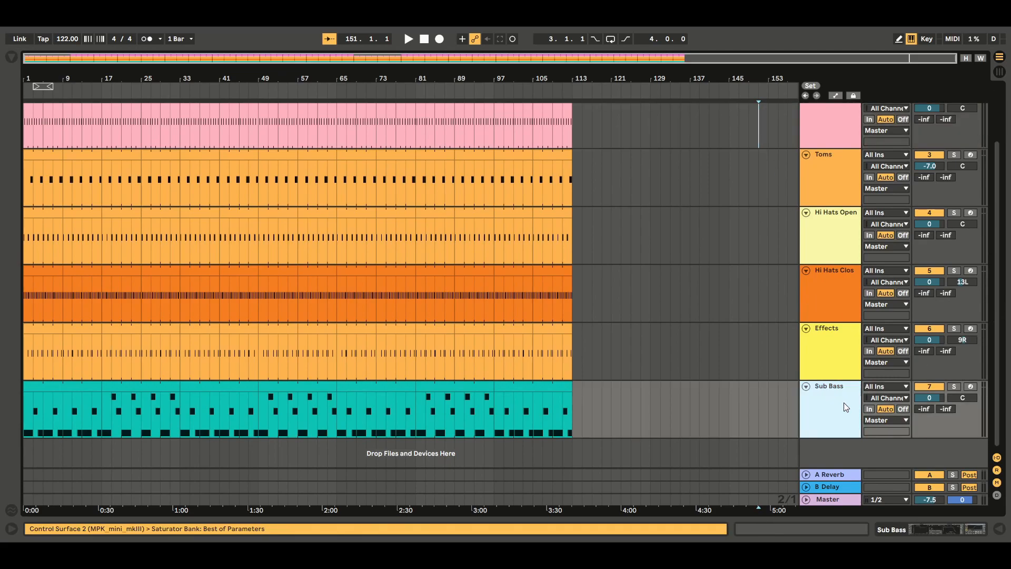
click(845, 348)
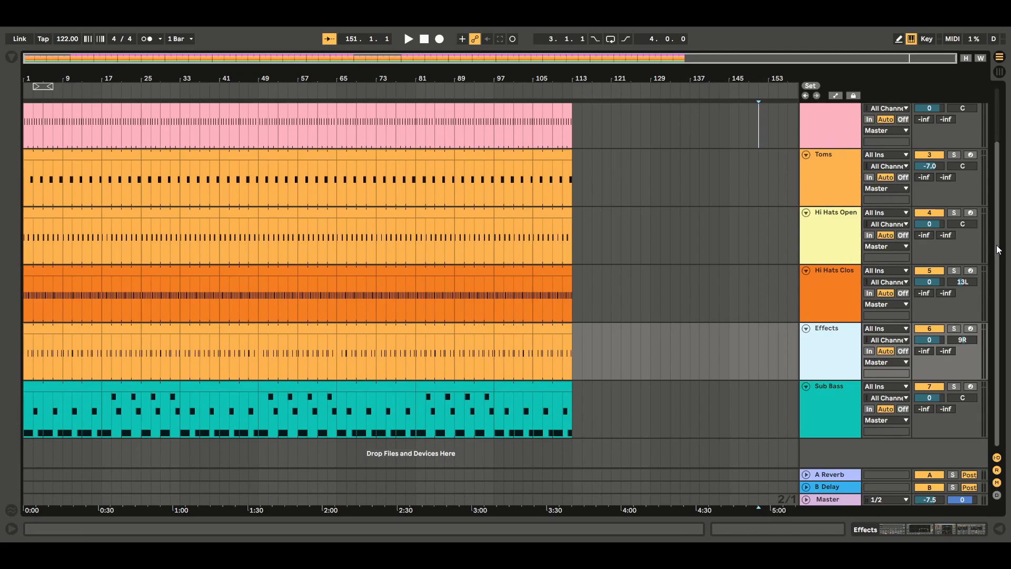
Step: Insert a new MIDI track below the Sub Bass track and name it Bass Synth
click(843, 404)
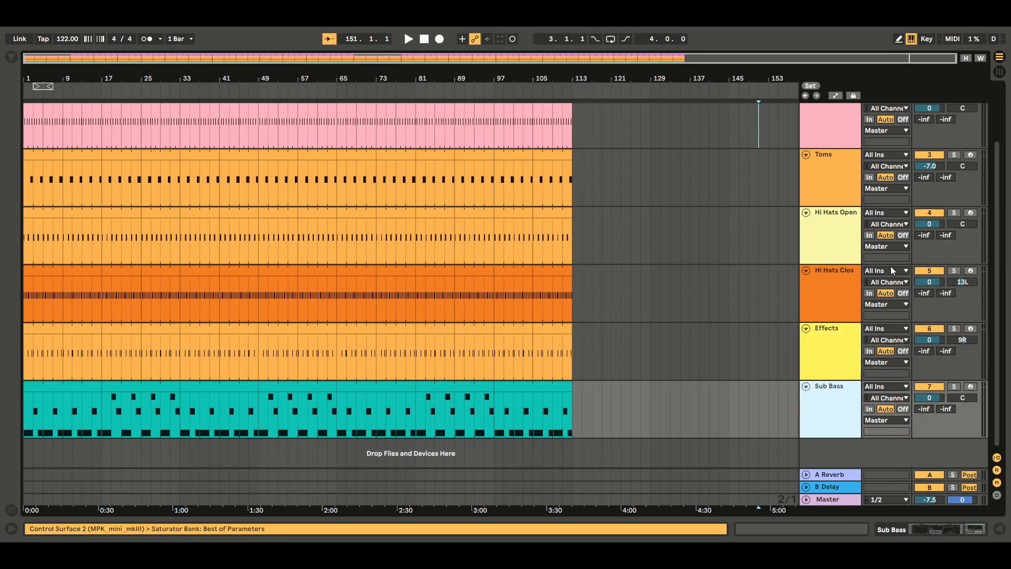
key(ctrl+shift+t)
scroll(1001, 355, down, 1)
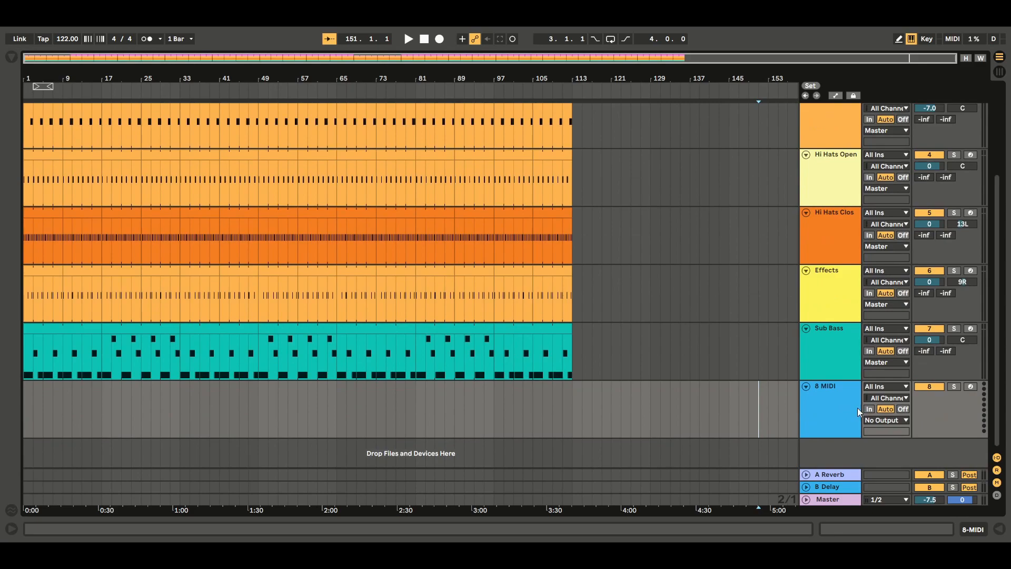
key(ctrl+r)
text(Bass Synth)
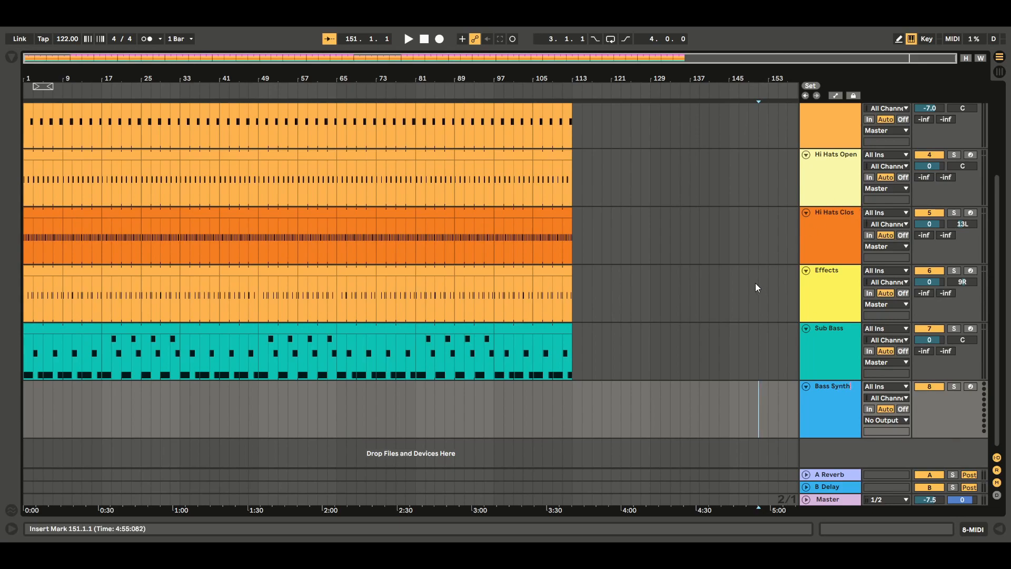
click(756, 283)
Step: Load the Analog instrument onto the Bass Synth track
click(12, 57)
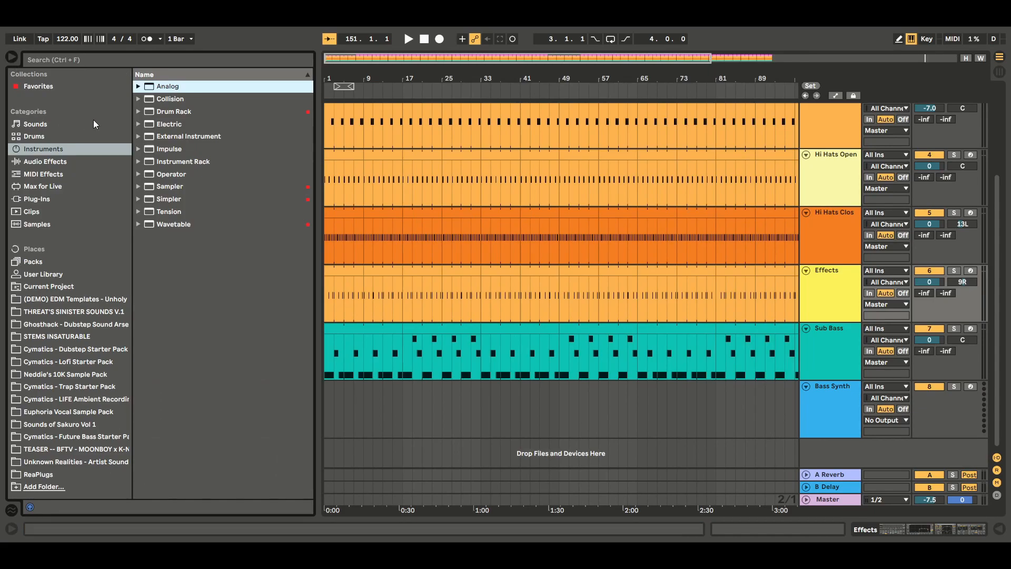
click(139, 87)
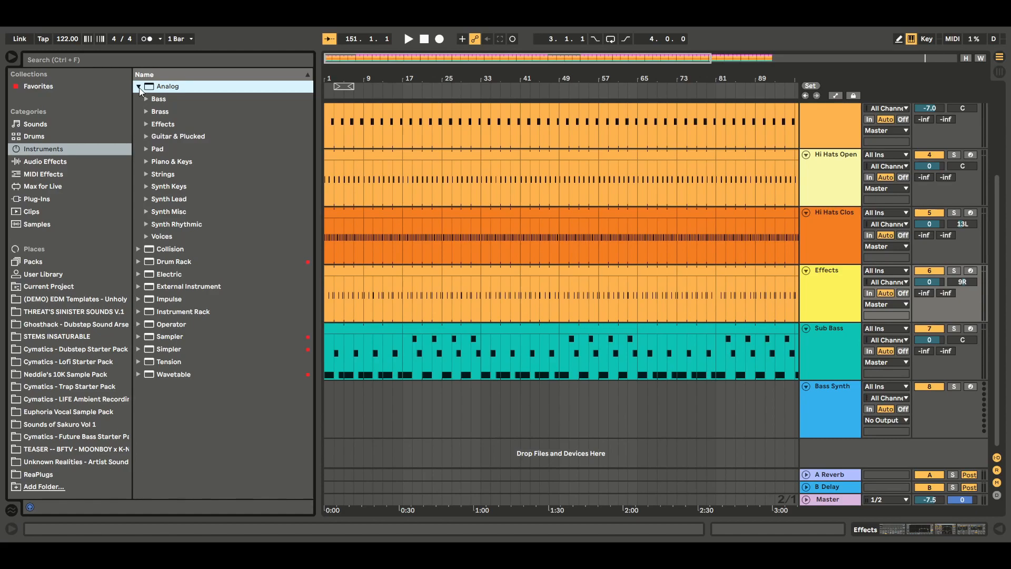
click(139, 87)
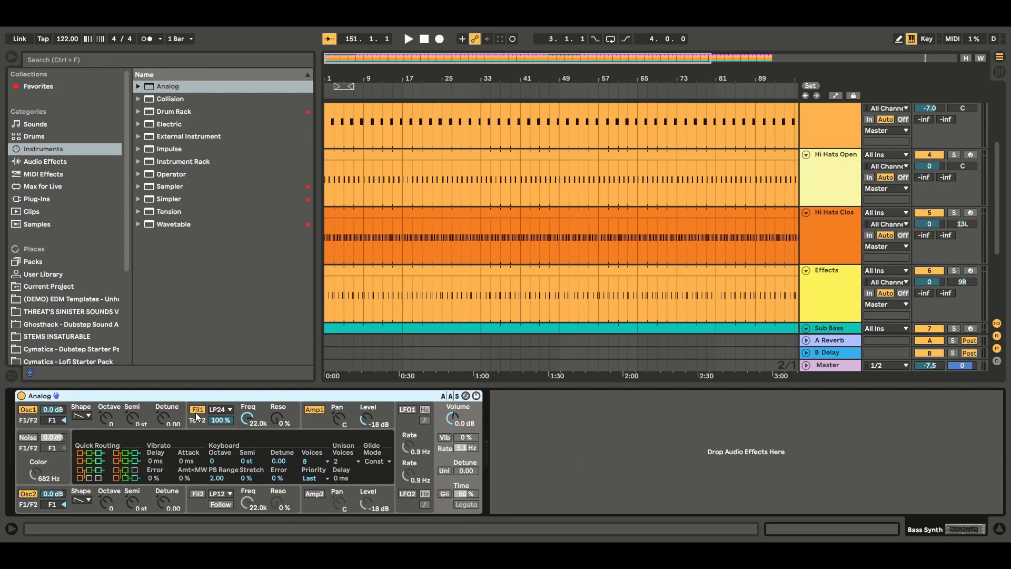
Step: Set Analog's Filter 1 frequency to 467 Hz and resonance to 38%, the Amp1 level to -12 dB and the volume to -6.7 dB
drag(245, 420, 245, 479)
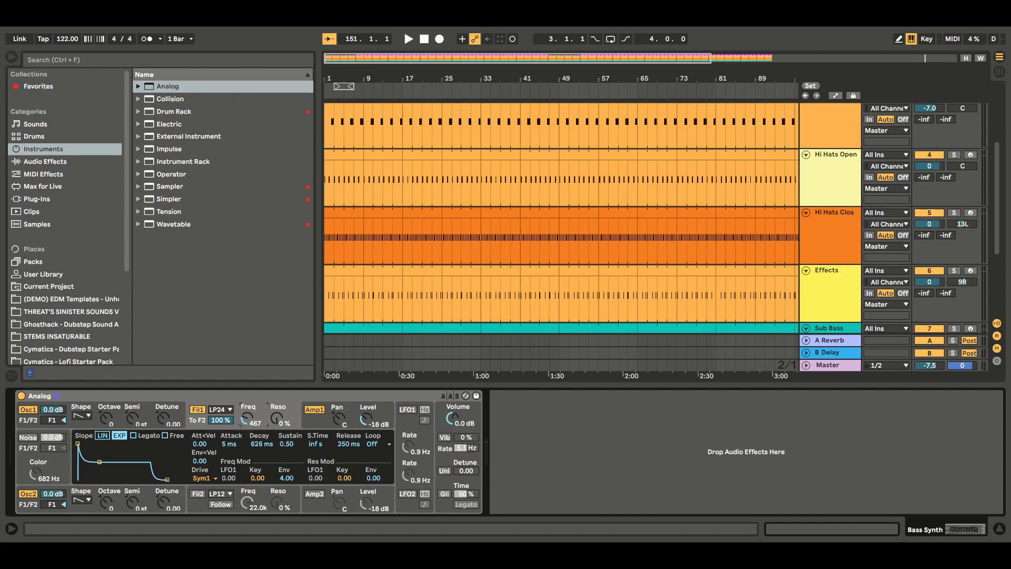
drag(277, 419, 277, 403)
click(366, 419)
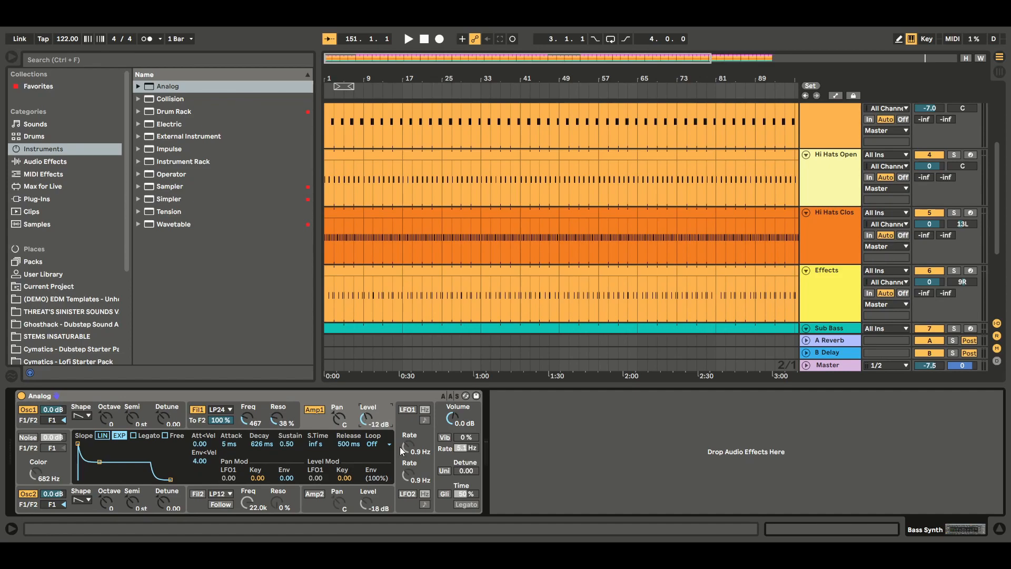
drag(454, 421, 454, 428)
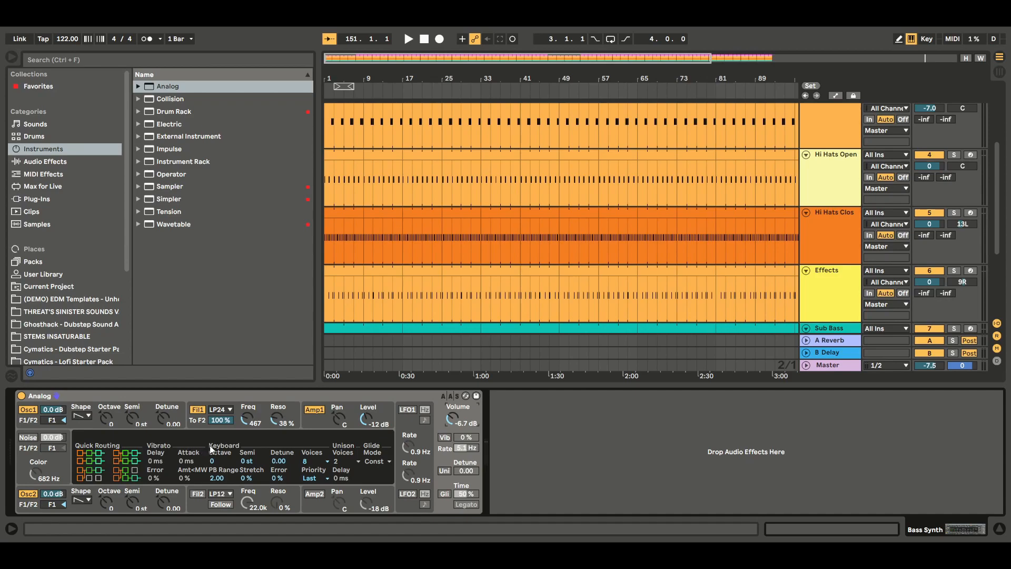
Step: Reshape Analog's Amp1 envelope with a 13.0 s decay and the sustain lowered to its minimum
click(314, 410)
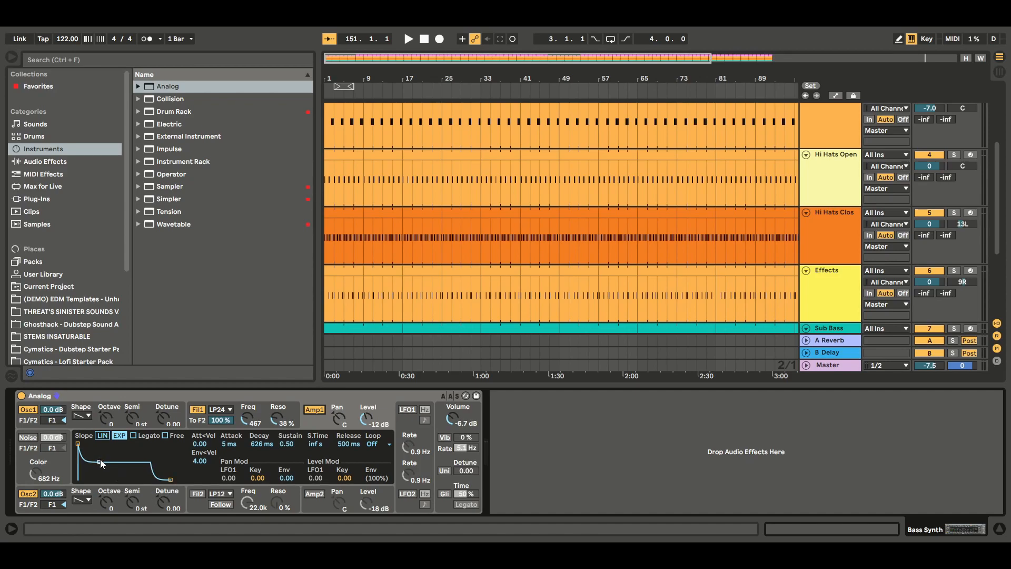
drag(99, 462, 113, 479)
click(999, 530)
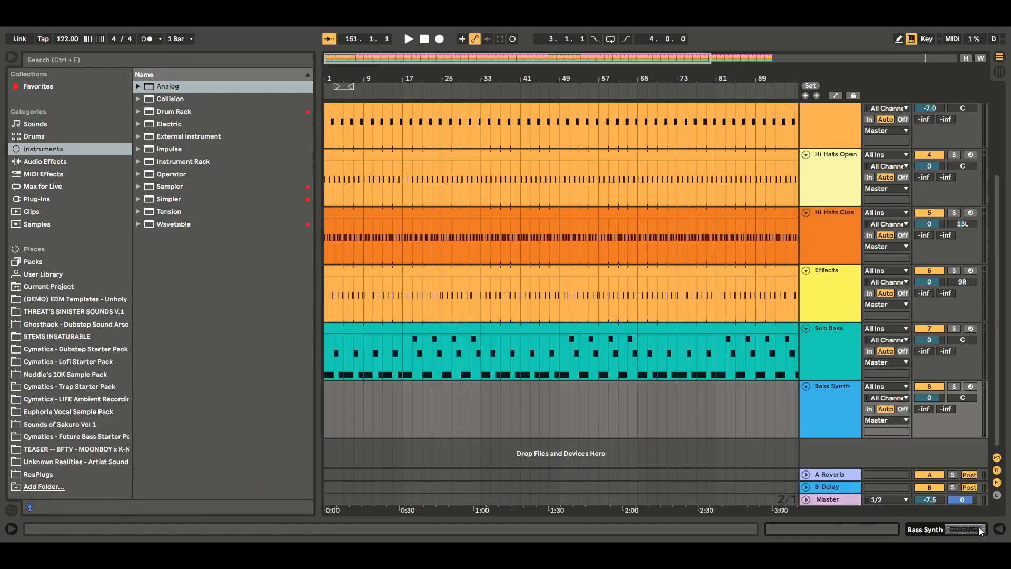
Step: Add the EQ Eight audio effect to the Bass Synth track
double_click(839, 415)
click(1000, 529)
click(46, 162)
click(178, 193)
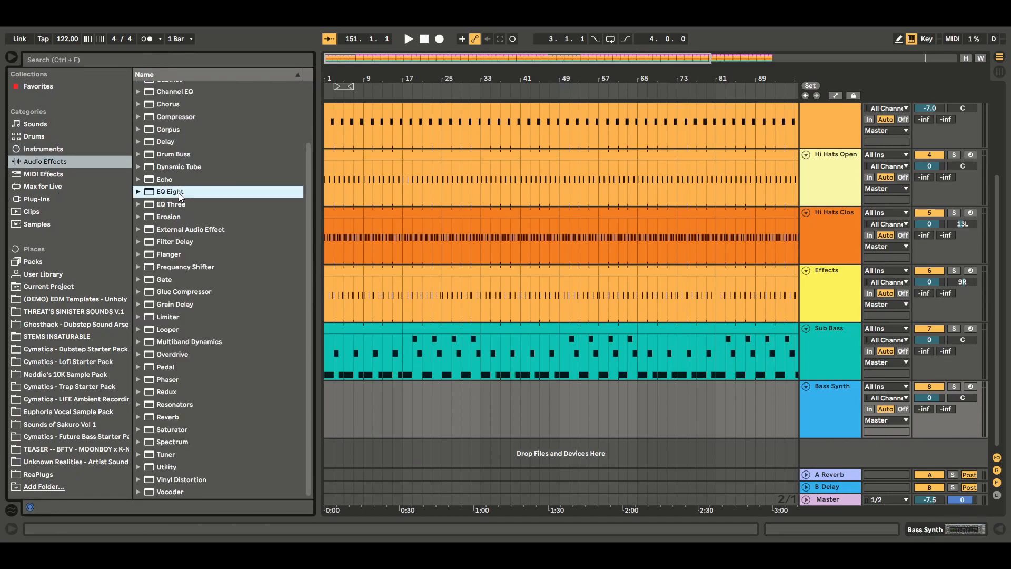
drag(788, 387, 833, 402)
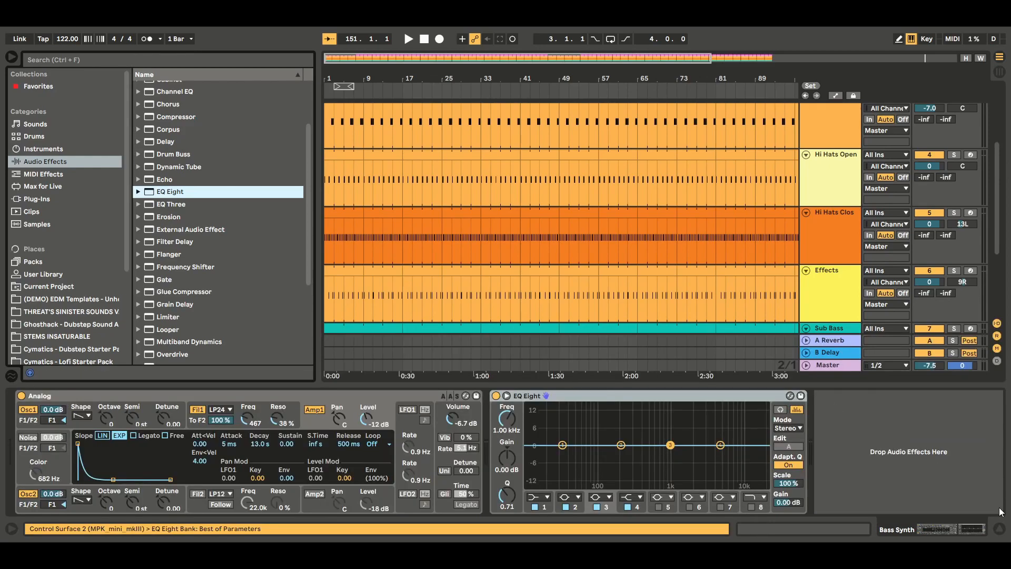
Step: Turn EQ Eight's band 1 into a low-cut filter at about 107 Hz
click(563, 445)
click(548, 501)
click(550, 426)
drag(565, 457, 602, 456)
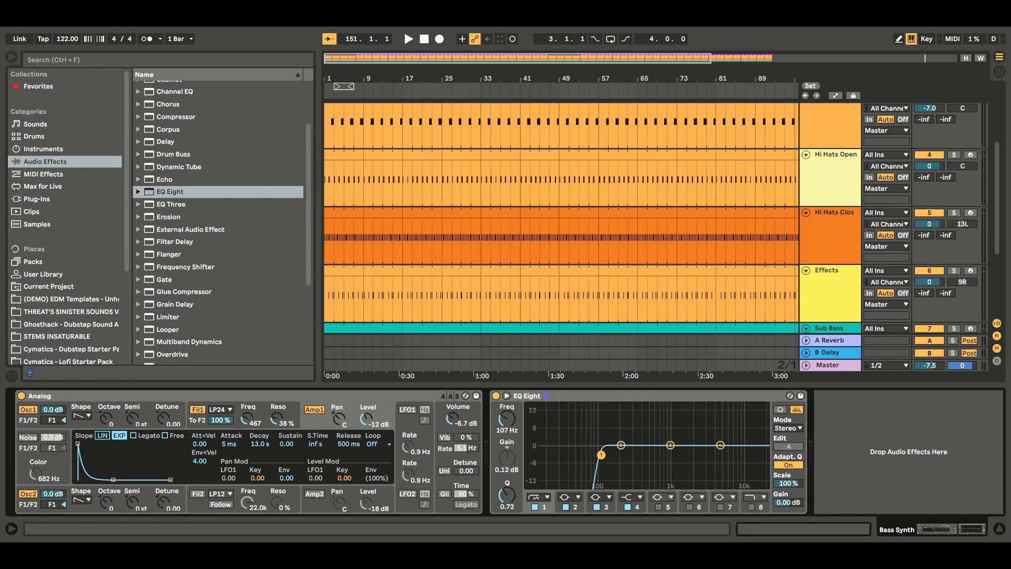
Step: Boost EQ Eight's band 4 at 5 kHz by about 0.95 dB and fine-tune the band 1 cutoff to about 109 Hz
click(720, 445)
drag(510, 463, 510, 457)
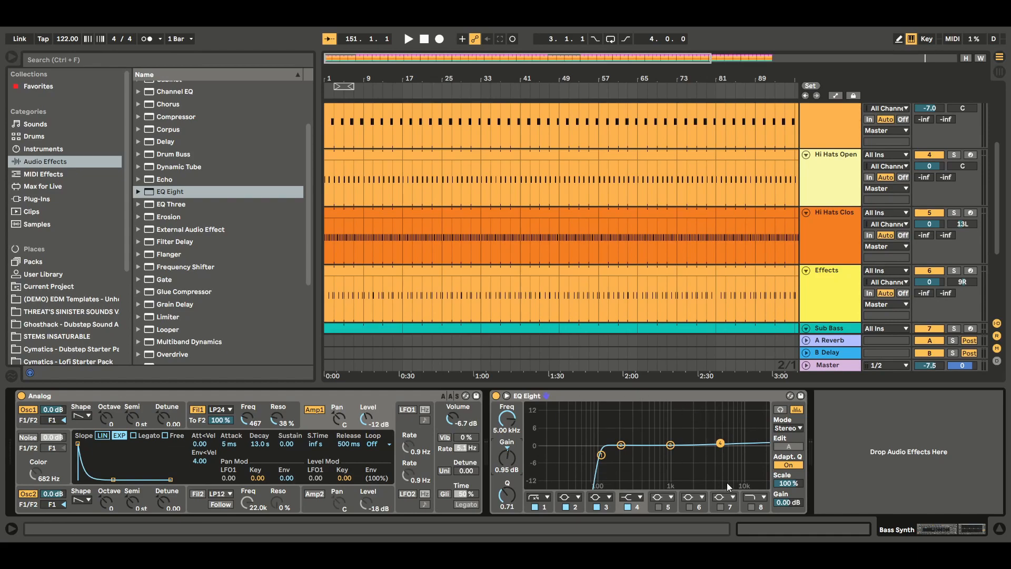
click(601, 455)
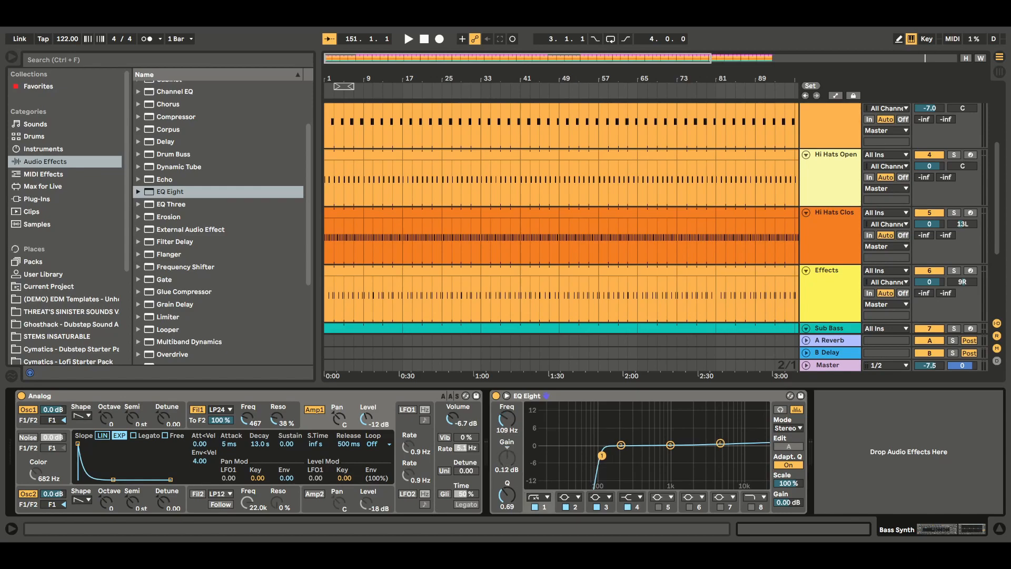
drag(602, 456, 601, 455)
Step: Add a Chorus after EQ Eight with a modulation amount of 0.33 ms and a rate of 0.58 Hz
drag(175, 105, 852, 441)
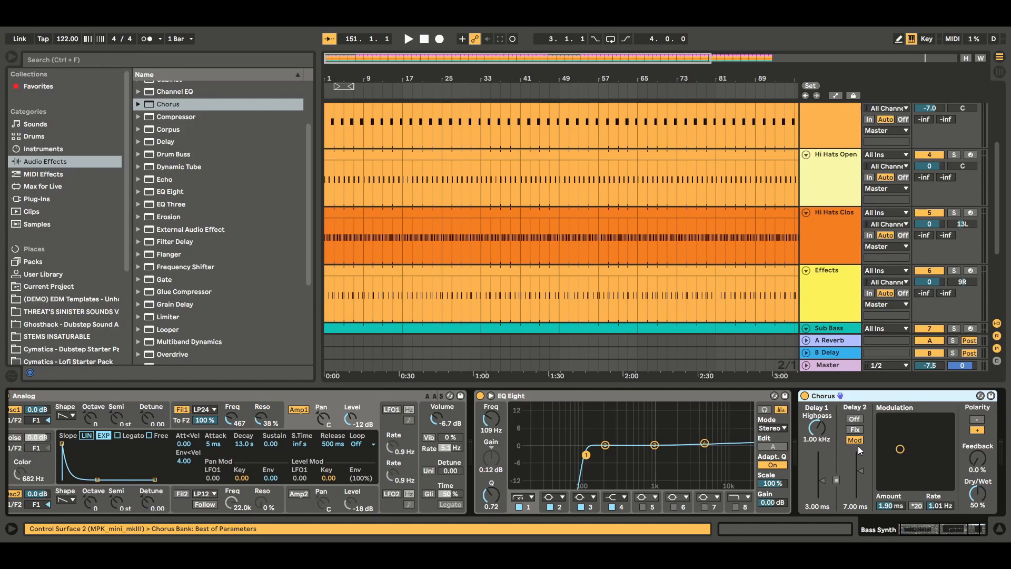
drag(899, 450, 896, 474)
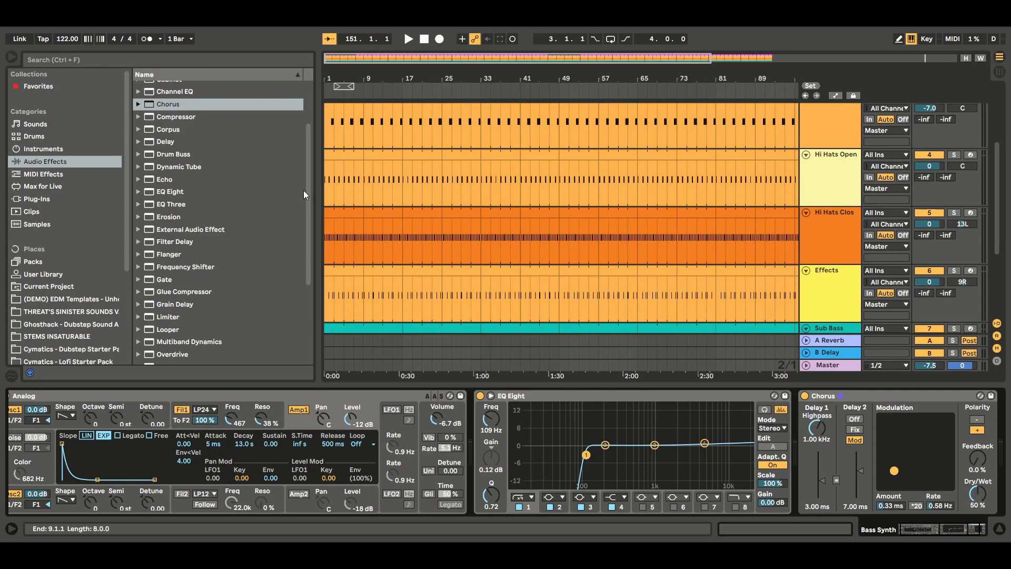
Step: Add a Reverb after the Chorus with dry/wet at about 31%, and hide the device view and browser
scroll(308, 206, down, 5)
scroll(308, 209, down, 5)
drag(174, 282, 979, 514)
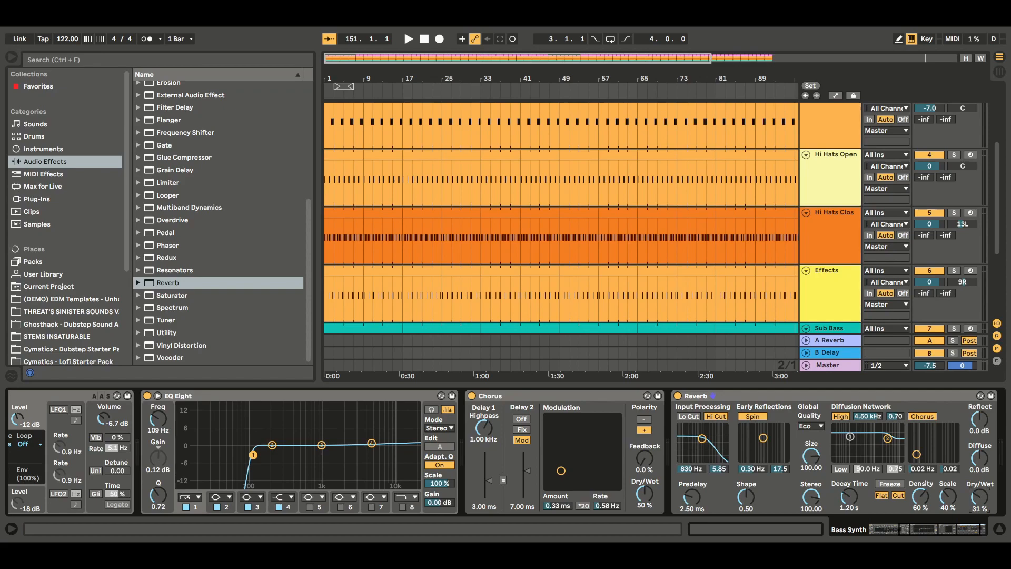
drag(979, 513, 979, 514)
click(999, 529)
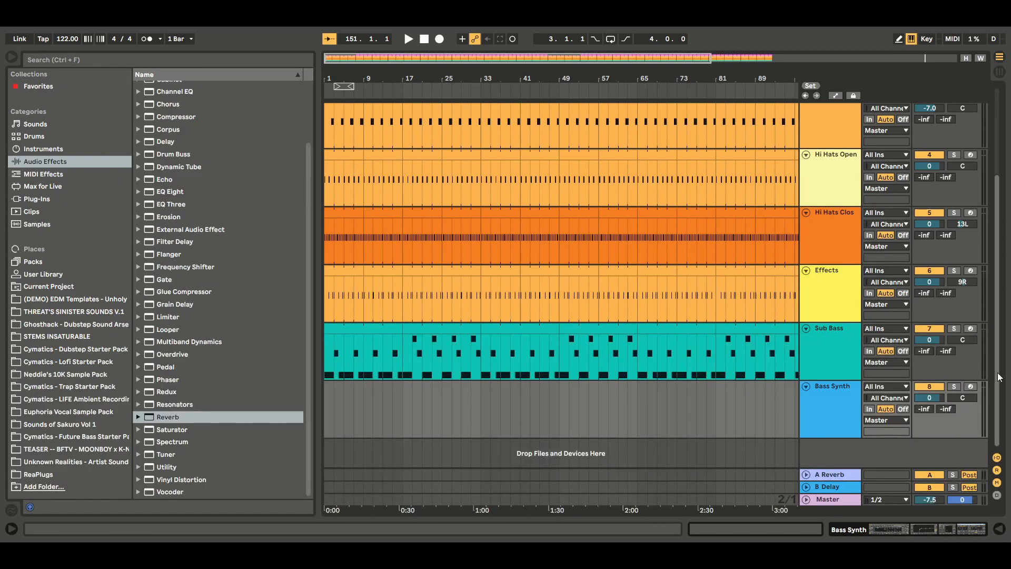
click(11, 57)
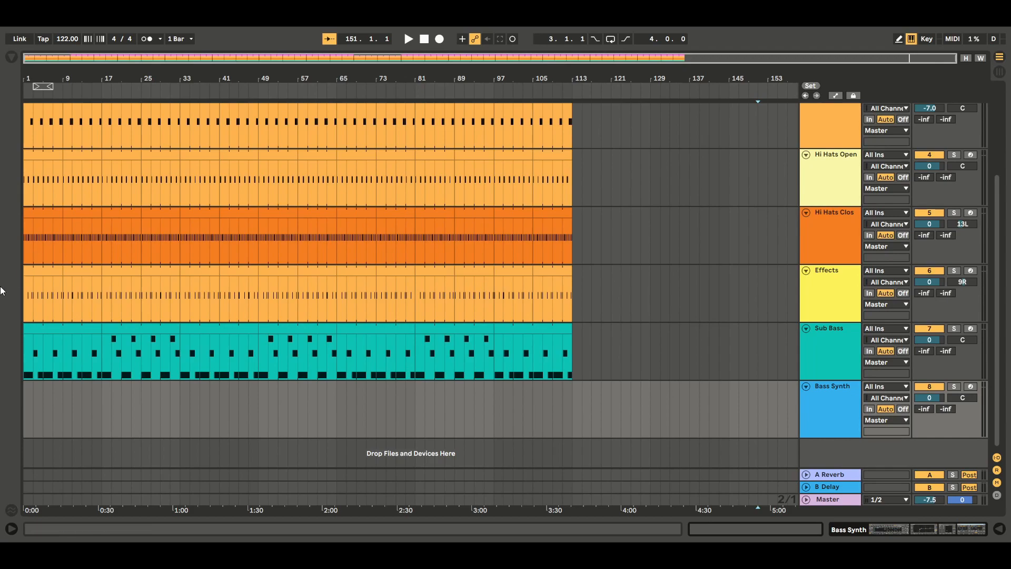
Step: Create a MIDI clip at bar 1 of the Bass Synth track and extend it to bar 17
double_click(27, 417)
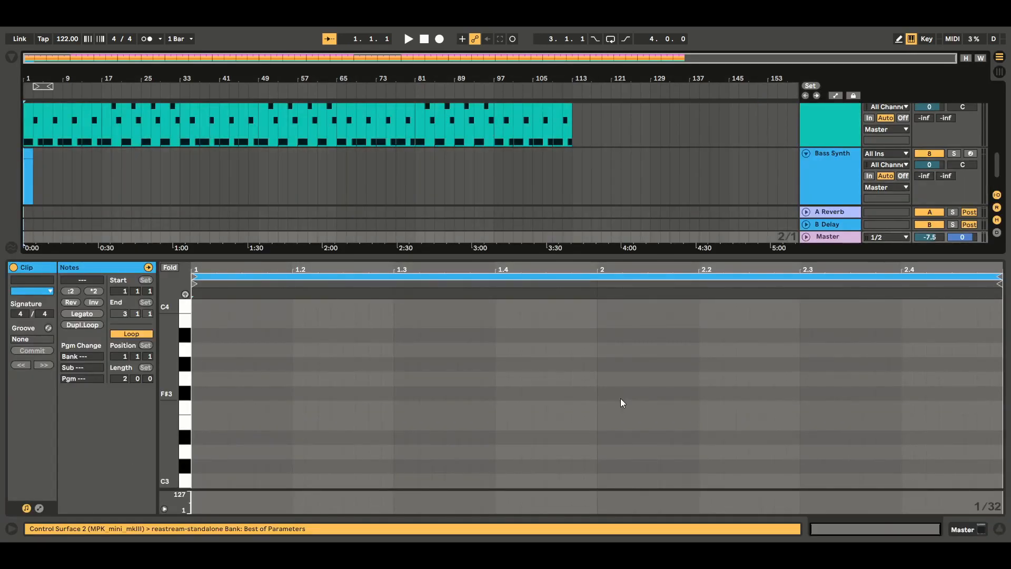
click(1000, 528)
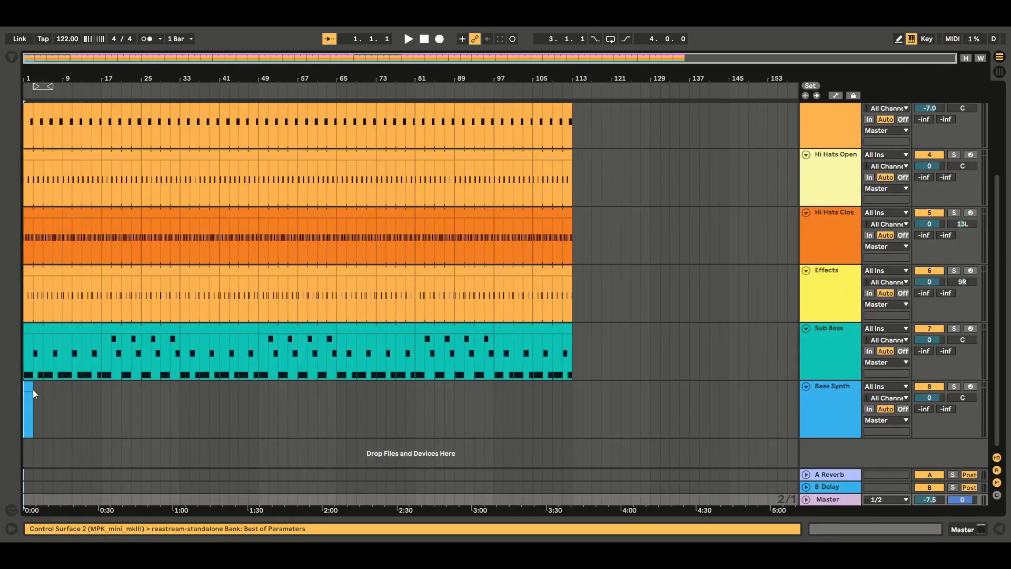
drag(33, 394, 99, 407)
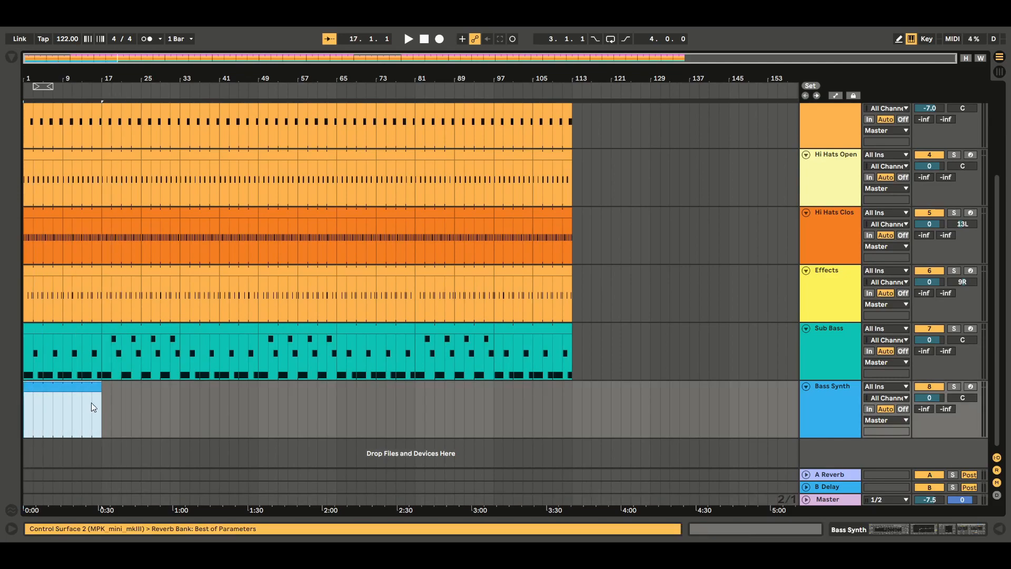
Step: Open the Bass Synth clip and draw short C1 notes at 1.1.2 and 1.2.2 during playback
double_click(72, 389)
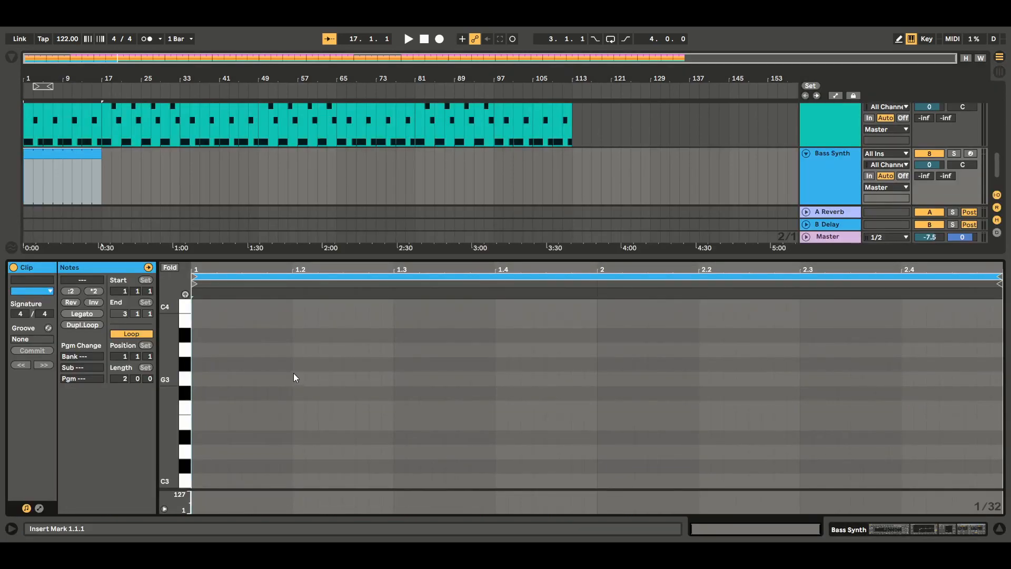
drag(171, 399, 170, 186)
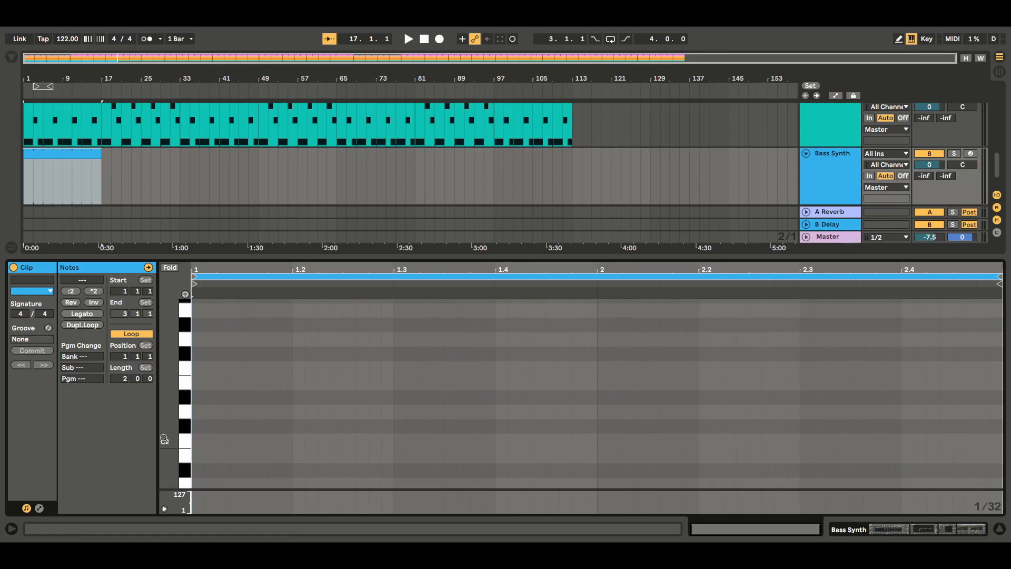
drag(166, 442, 166, 286)
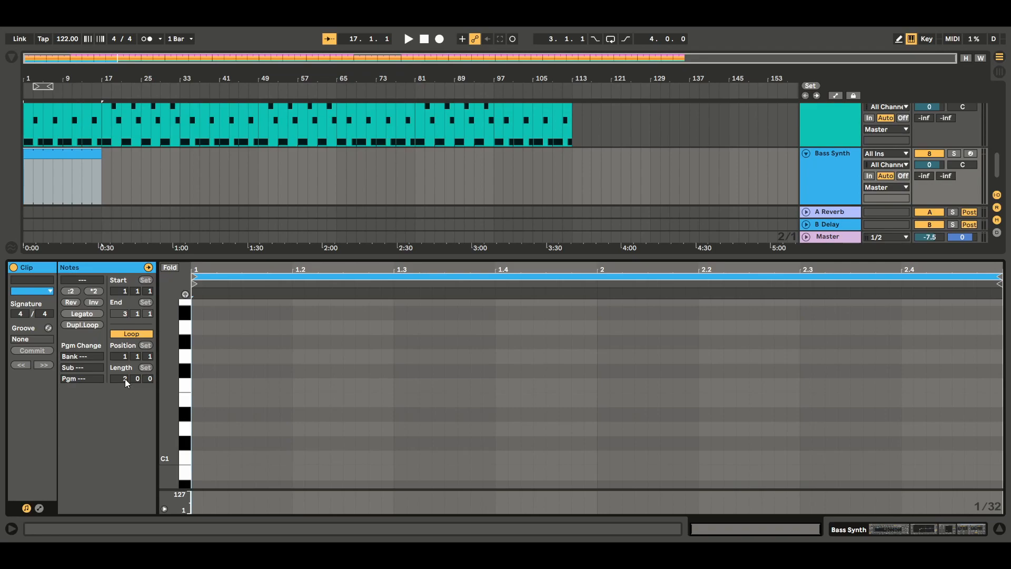
drag(126, 383, 127, 376)
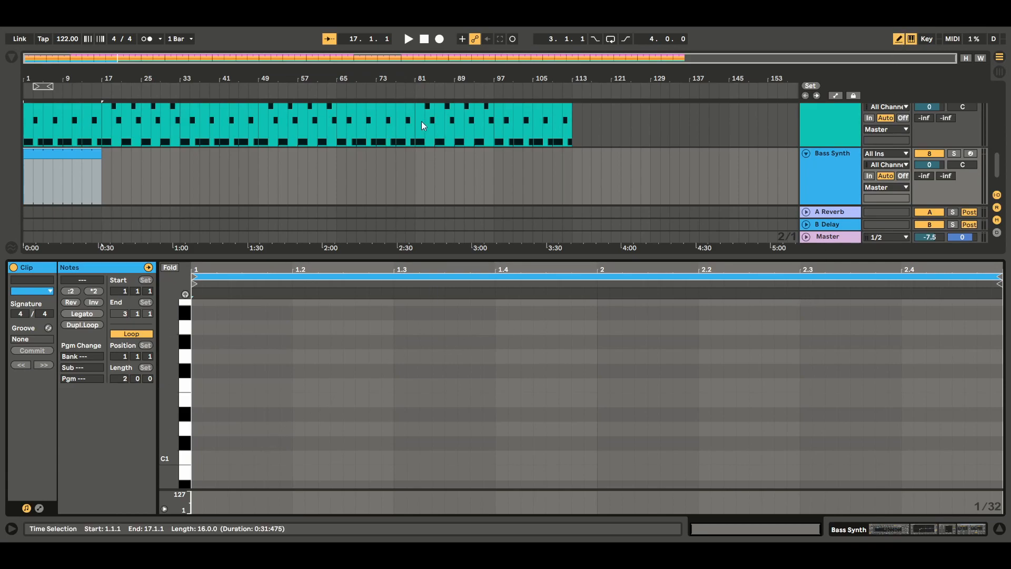
click(408, 39)
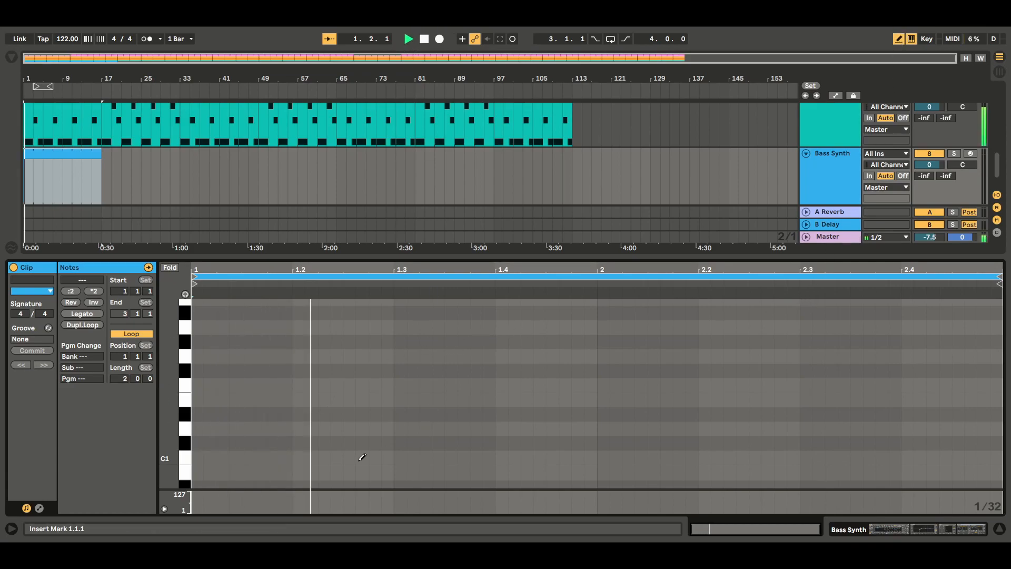
click(237, 457)
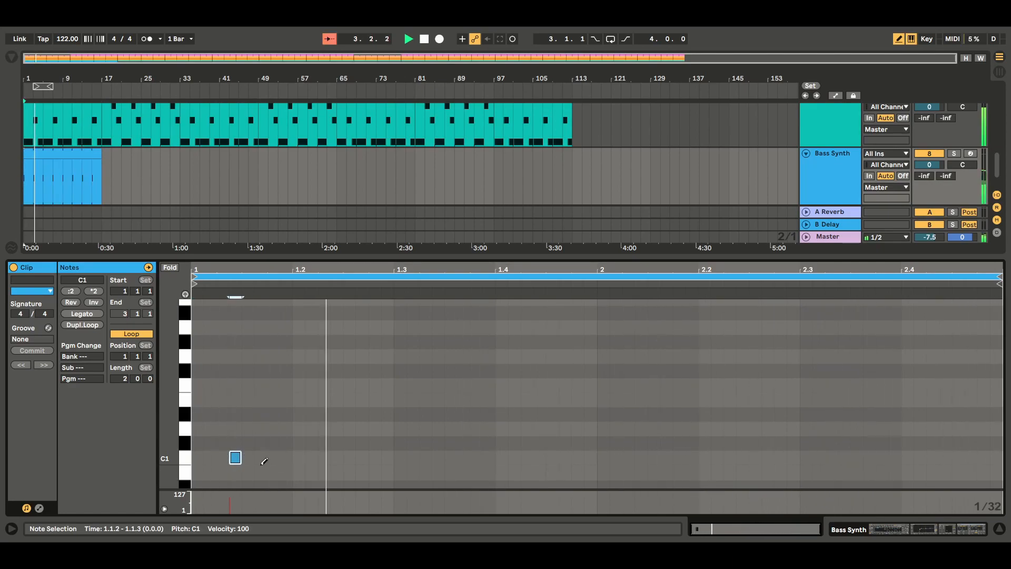
click(337, 457)
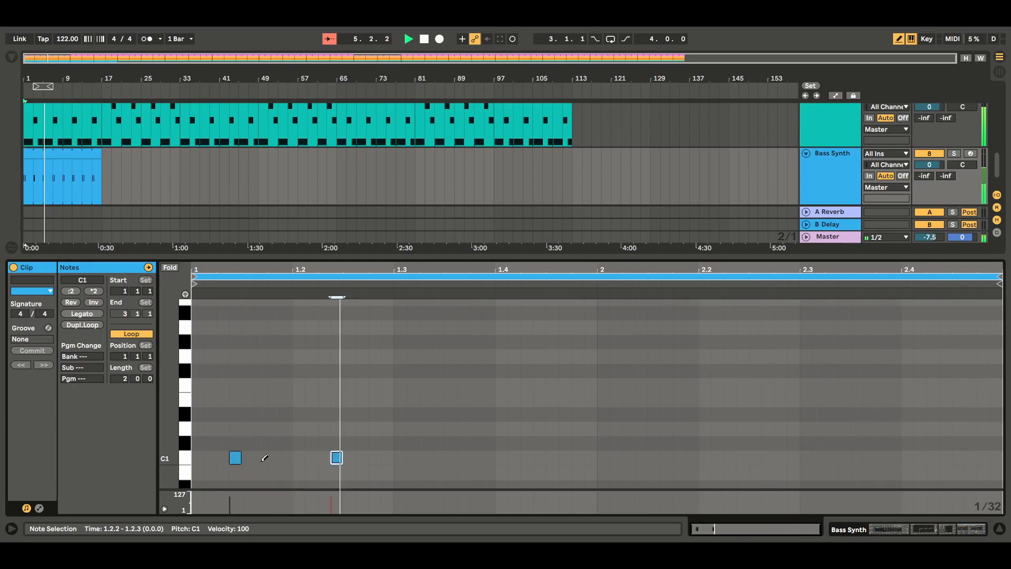
Step: Try short C1 notes at 1.1.2, 1.2.2 and 1.3.2 in the Bass Synth clip
click(231, 457)
click(223, 457)
click(337, 457)
click(324, 457)
click(426, 458)
Step: Redraw the three short C1 bass notes at 1.1.3, 1.2.3 and 1.3.3
click(222, 458)
click(248, 458)
click(324, 458)
click(337, 457)
click(427, 458)
click(432, 457)
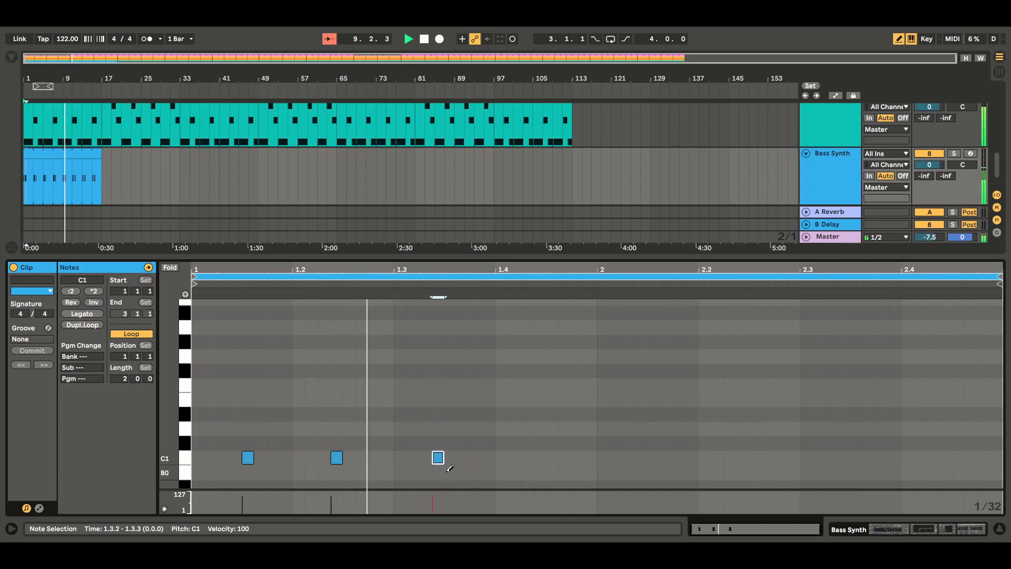
click(337, 457)
click(349, 457)
click(451, 459)
click(437, 459)
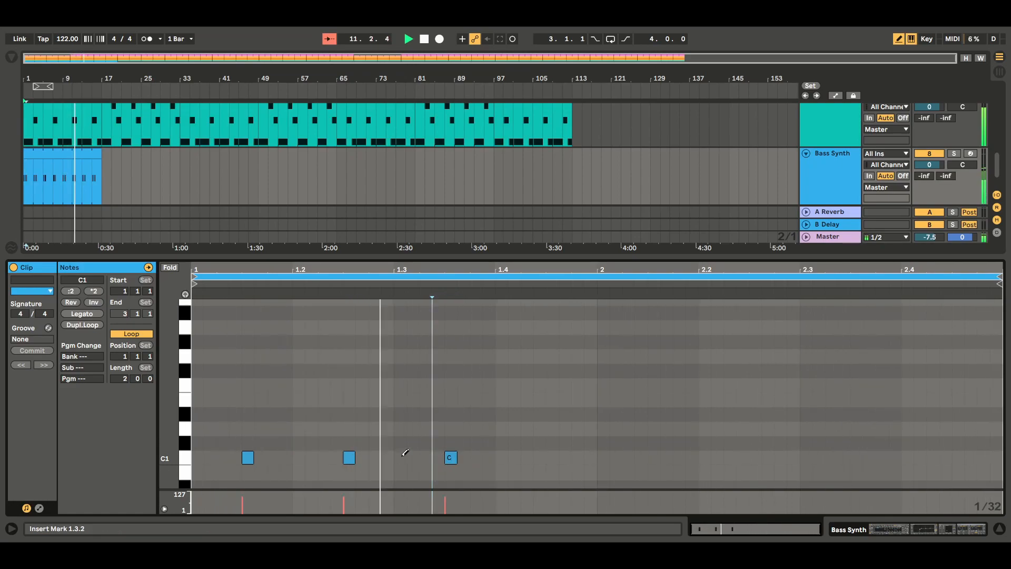
Step: Set the clip's loop length to 4 bars and lengthen the three C1 notes to about a sixteenth each
drag(119, 379, 118, 365)
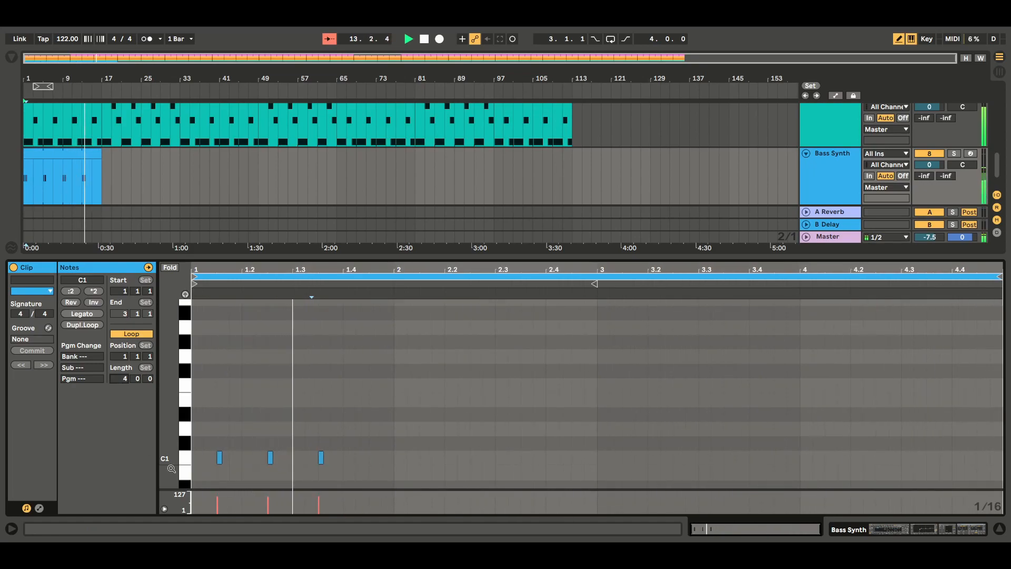
click(219, 458)
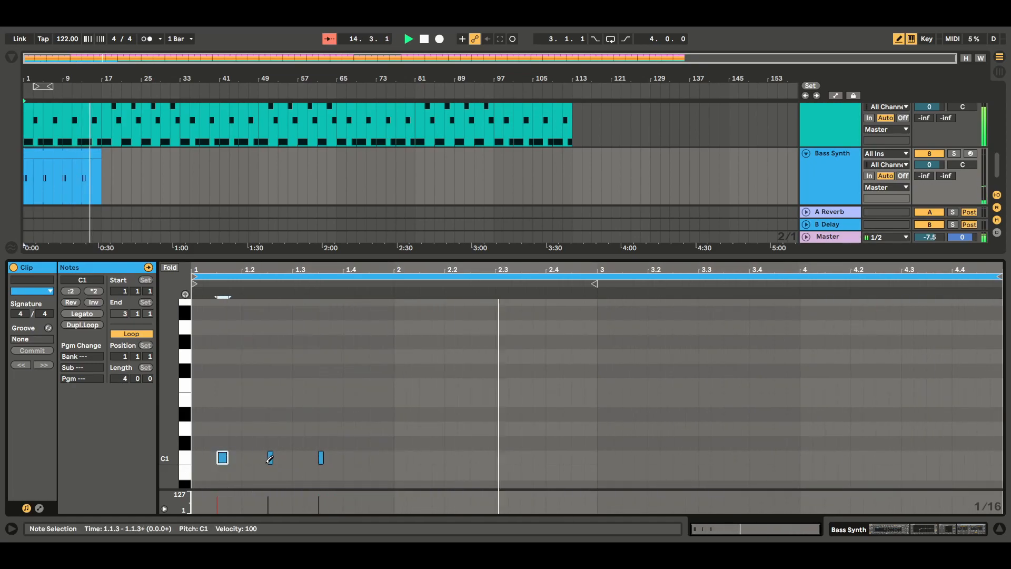
drag(272, 459, 278, 458)
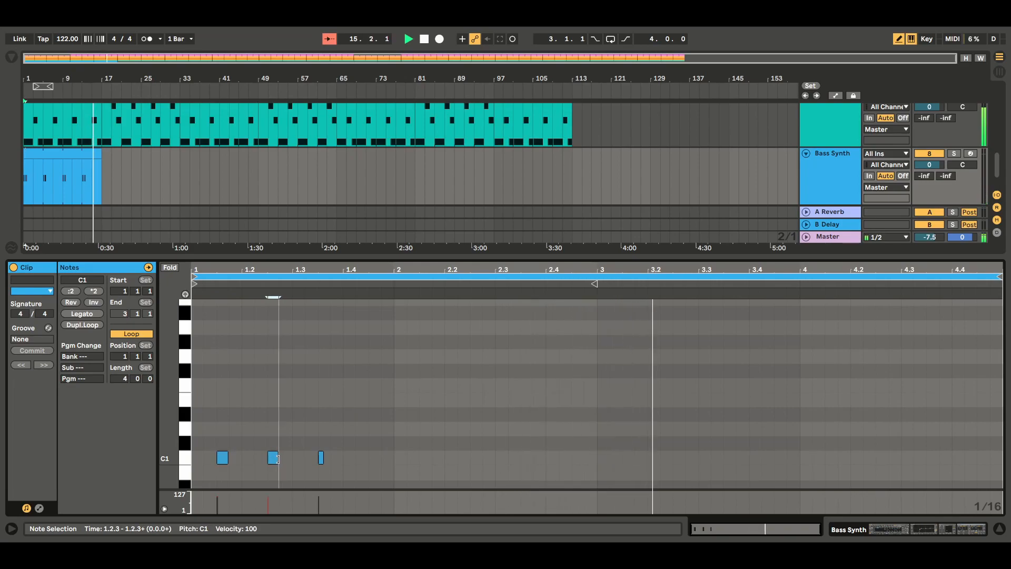
click(321, 459)
drag(322, 458, 329, 458)
key(b)
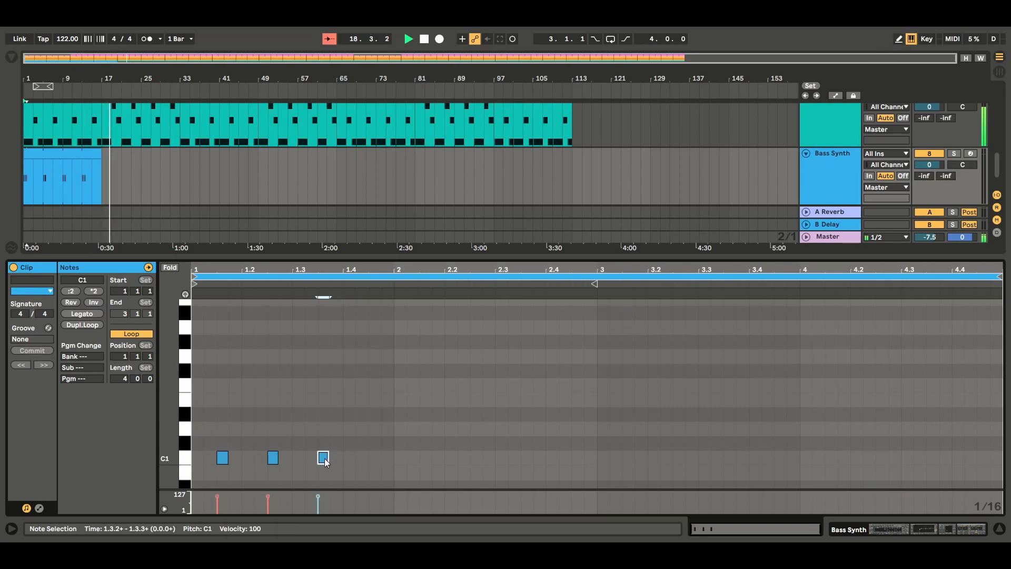
Step: Replace the third C1 note with one at 1.3.3, add another at 1.4.3, and restart playback from the beginning
key(Delete)
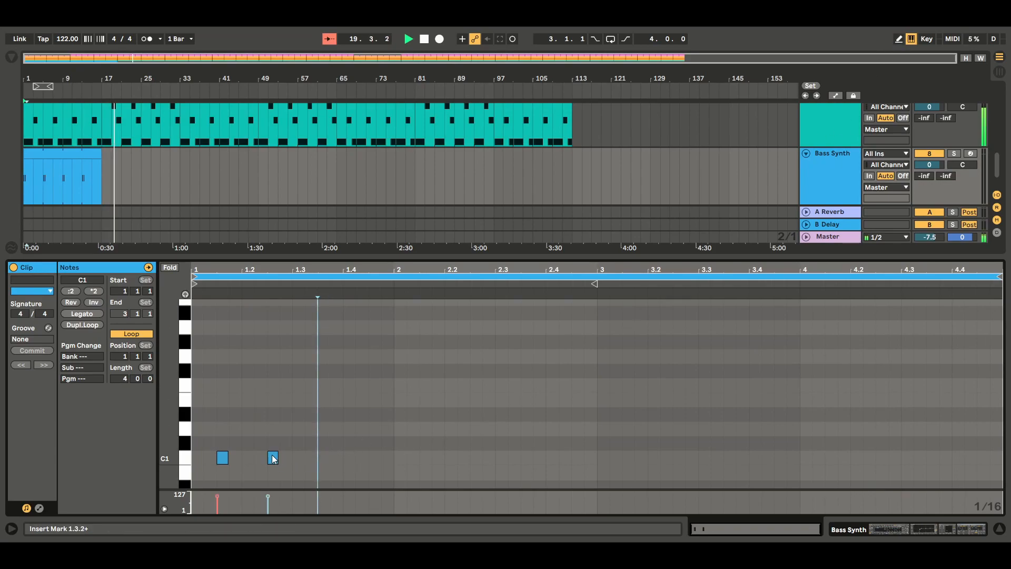
click(273, 458)
key(b)
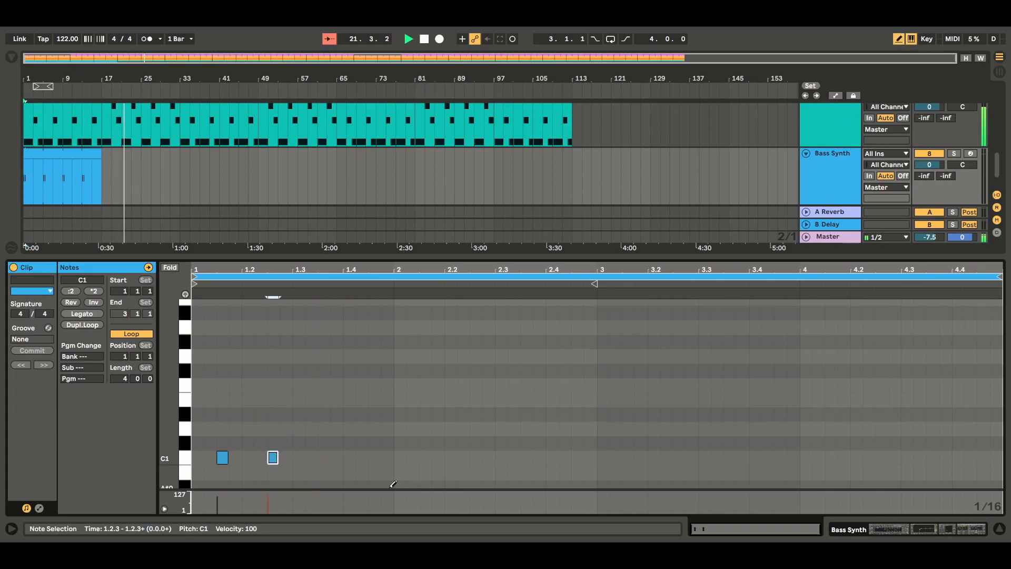
click(324, 458)
click(375, 457)
double_click(424, 41)
click(409, 39)
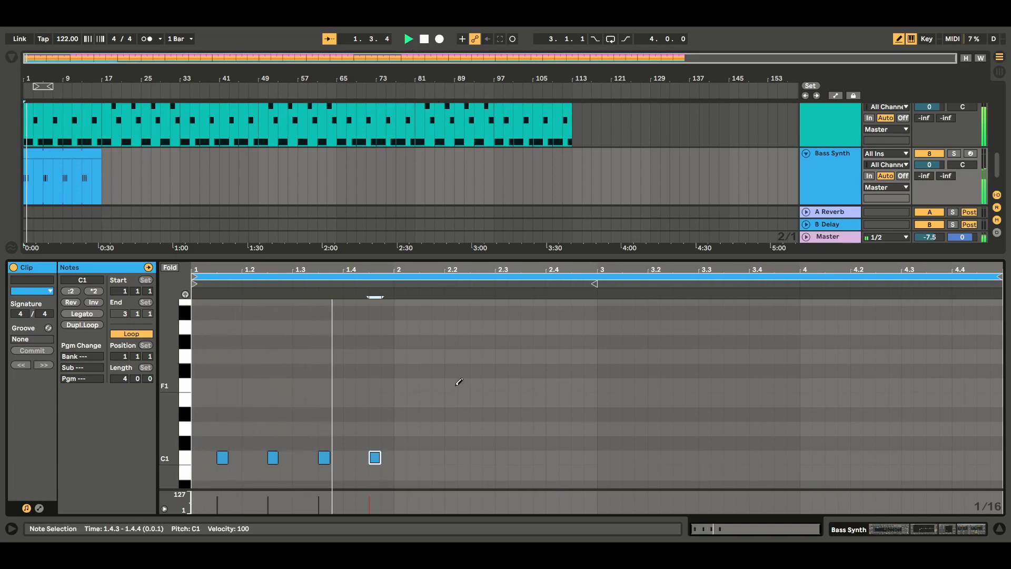
Step: Duplicate the bar 1 notes into bar 2 and the resulting two bars into bars 3 and 4, and play the pattern
click(898, 38)
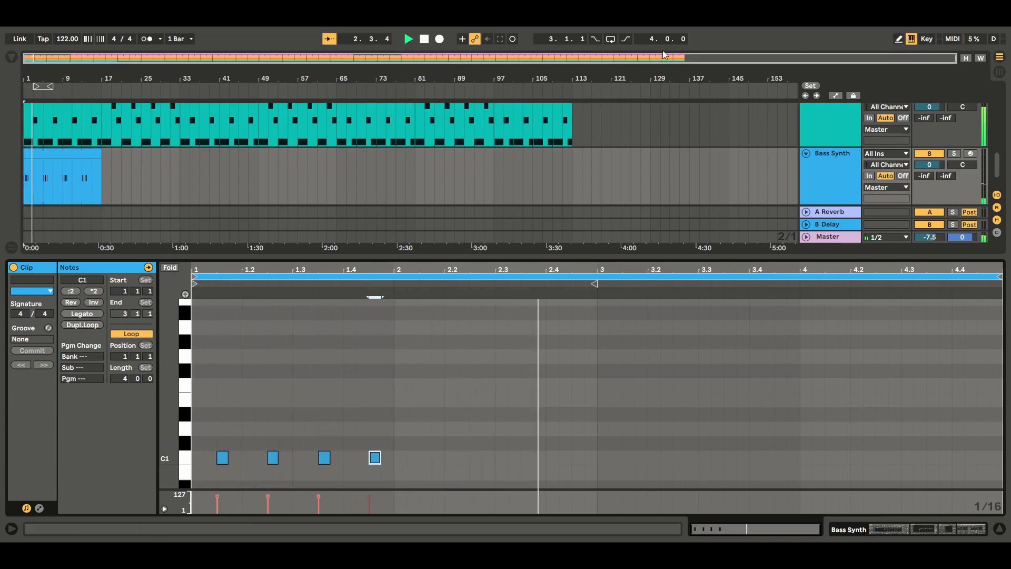
drag(392, 365, 192, 485)
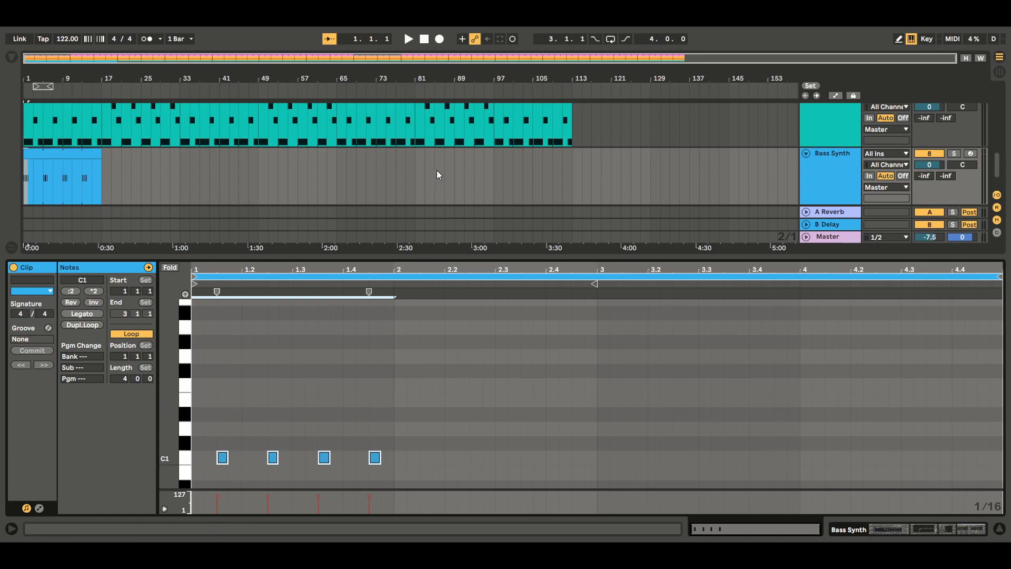
key(ctrl+d)
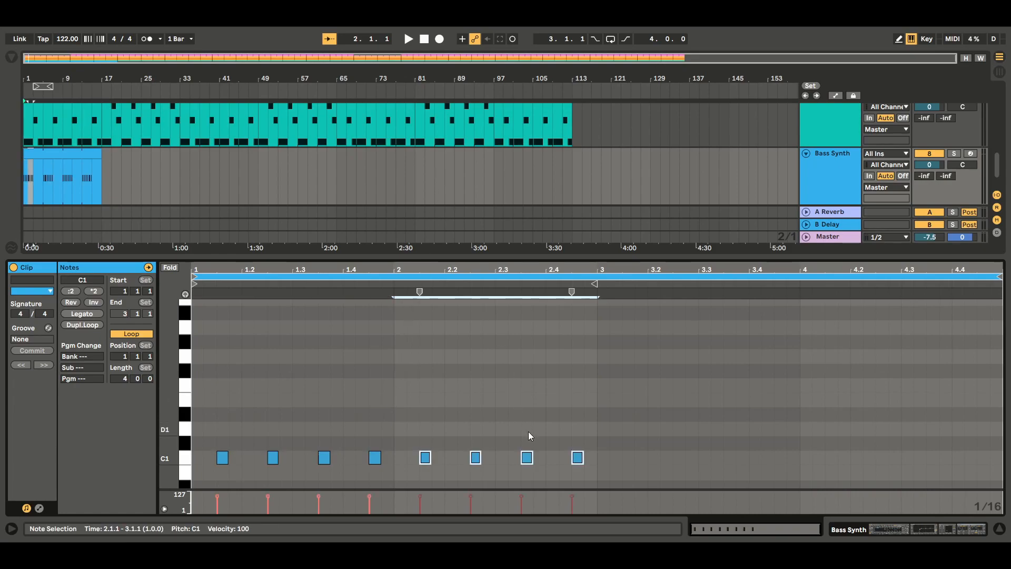
drag(598, 393, 198, 481)
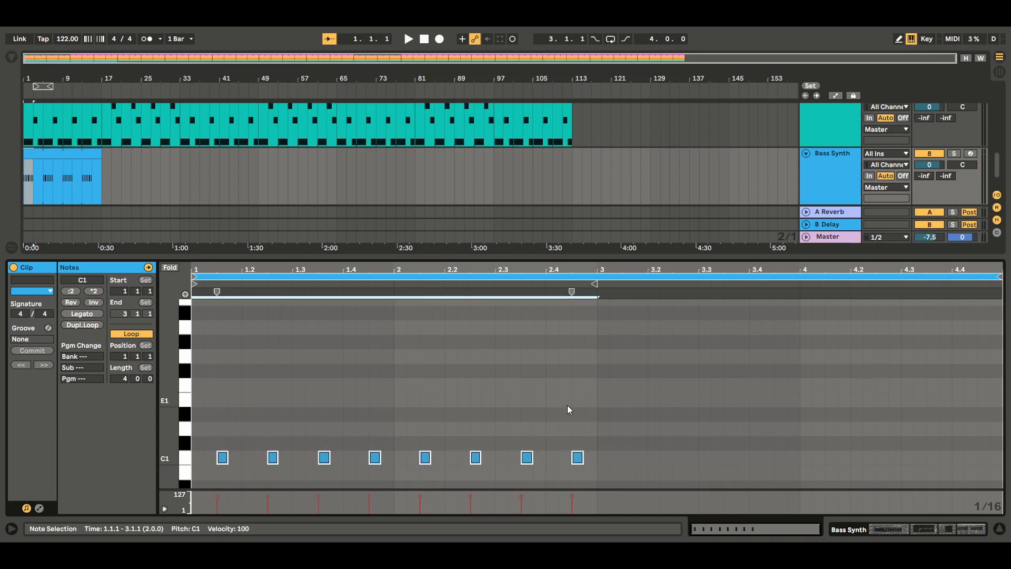
key(ctrl+d)
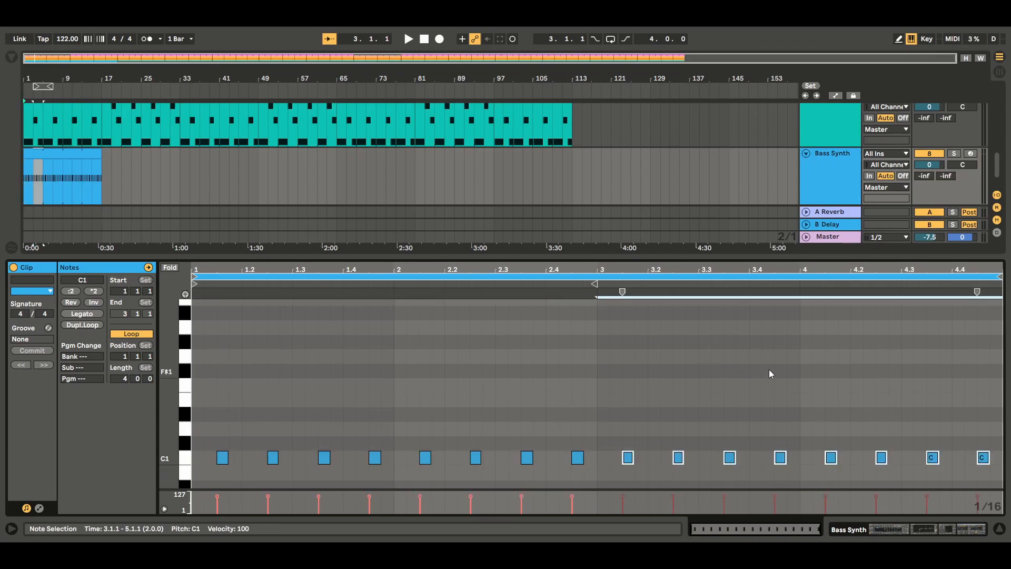
click(409, 39)
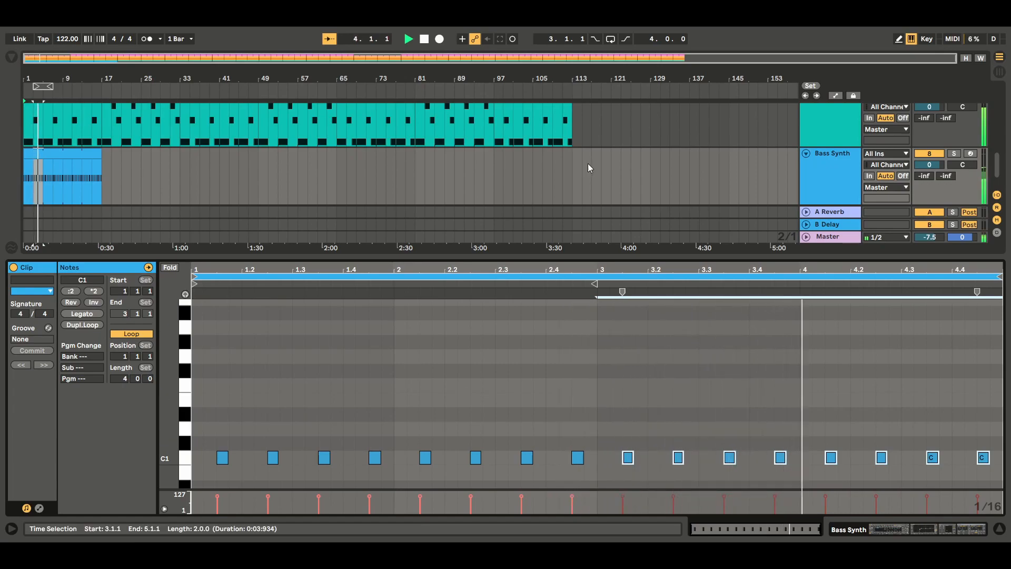
click(426, 42)
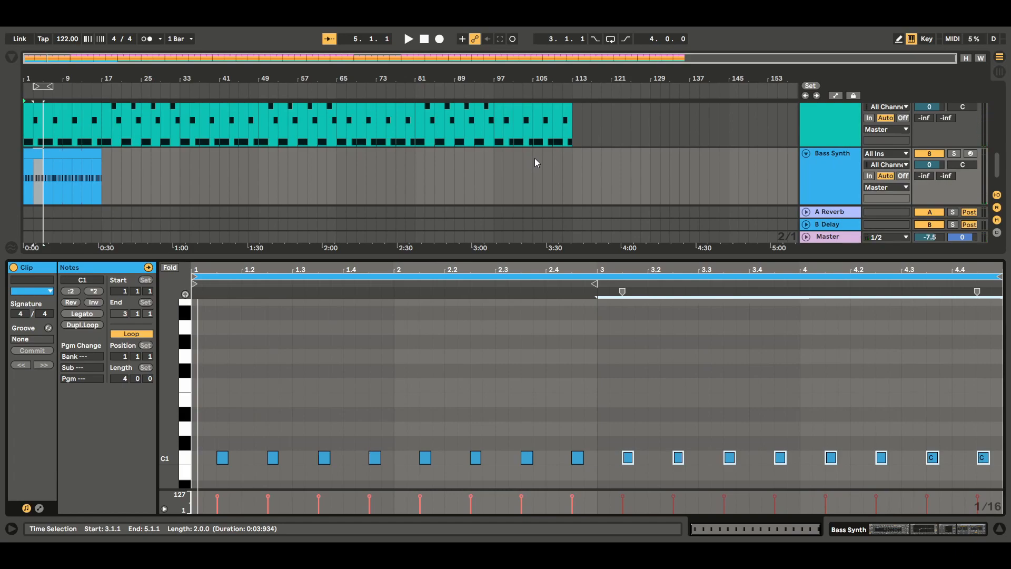
Step: Transpose the first two C1 notes of bar 3 up to D#1
click(605, 383)
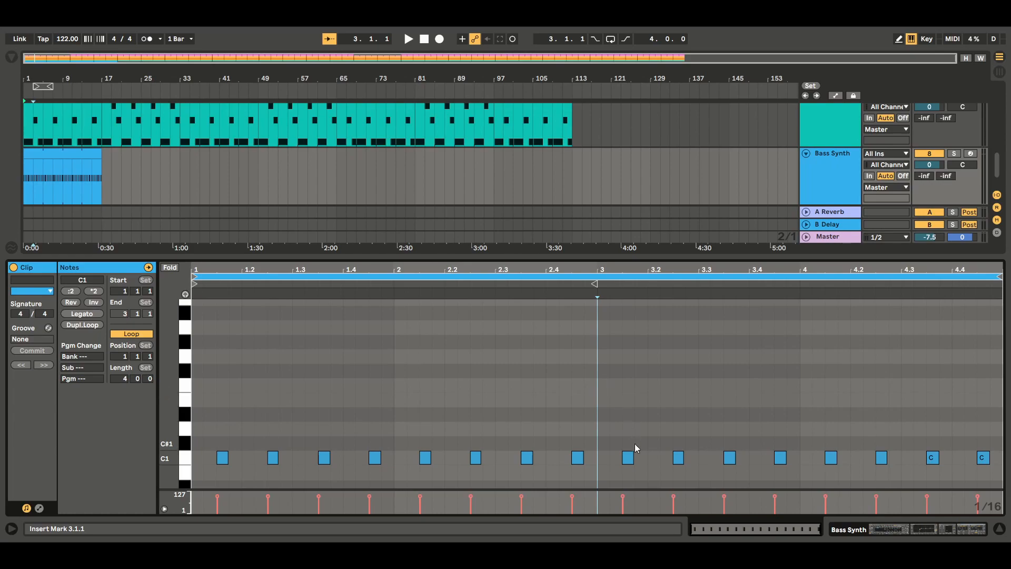
drag(614, 421, 690, 469)
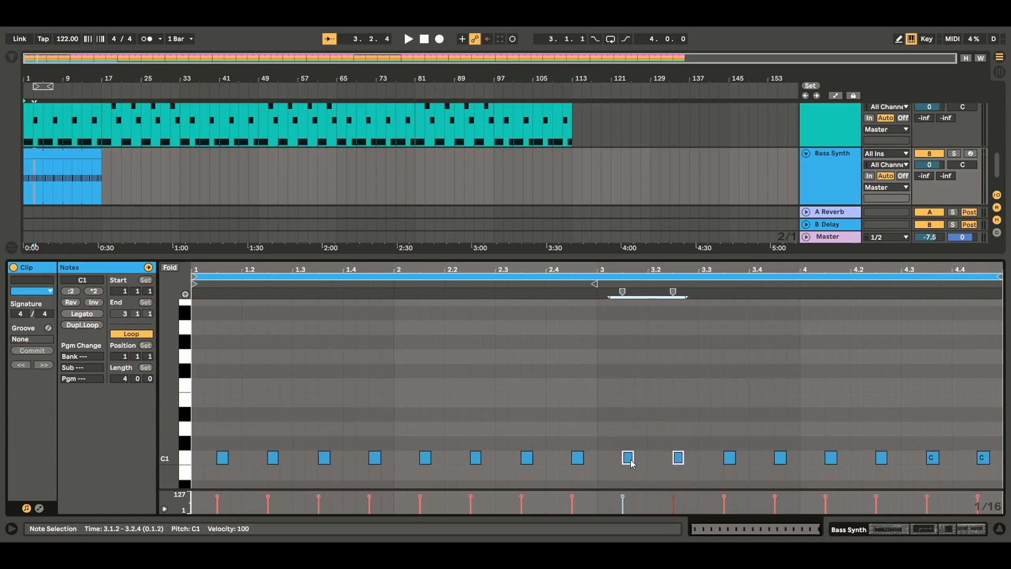
drag(632, 463, 630, 416)
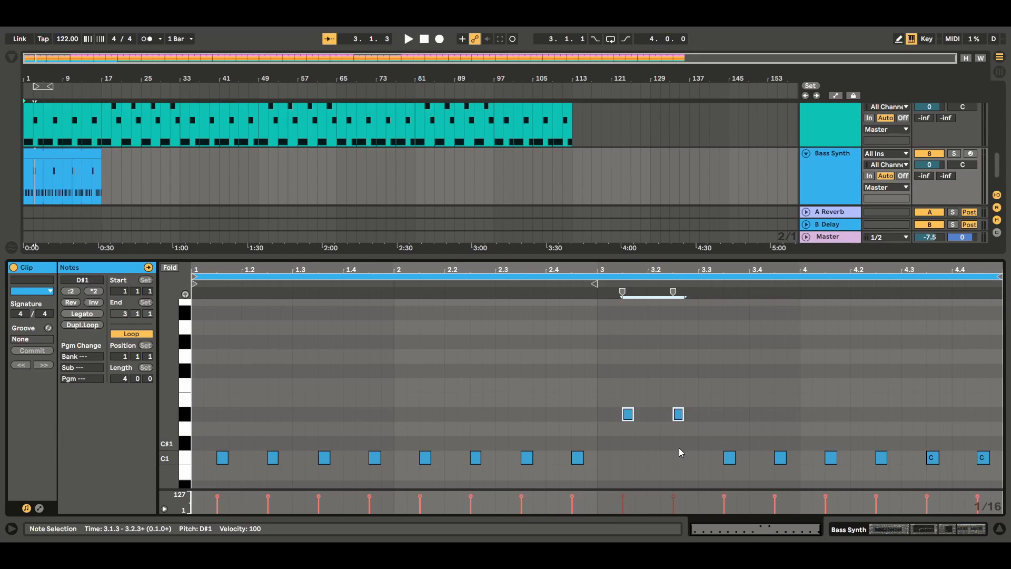
click(719, 429)
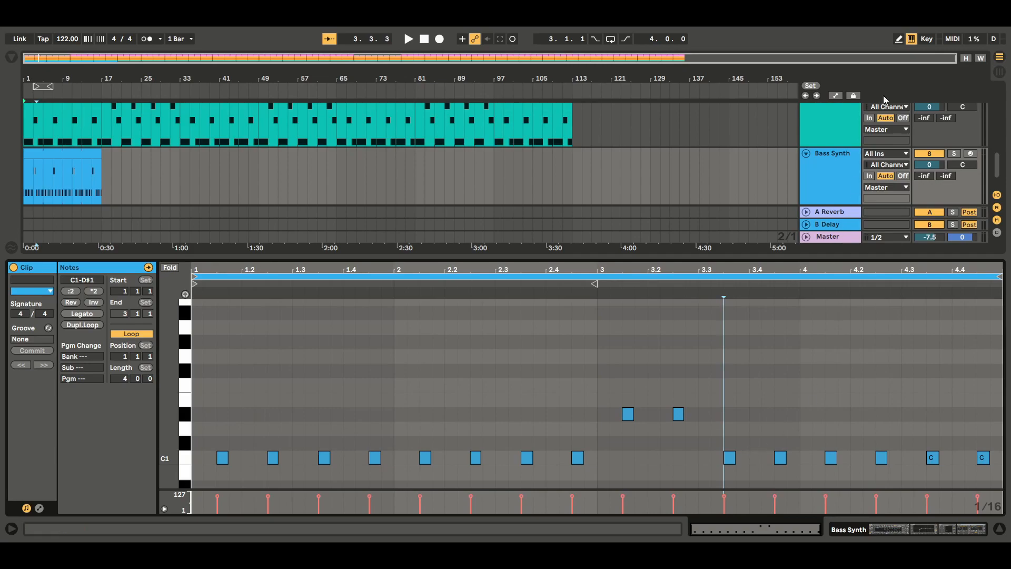
Step: Move the C1 note at 3.3.3 up to G#1 and draw a G1 note at 3.4.1 during playback
click(898, 40)
click(898, 39)
drag(732, 463, 733, 347)
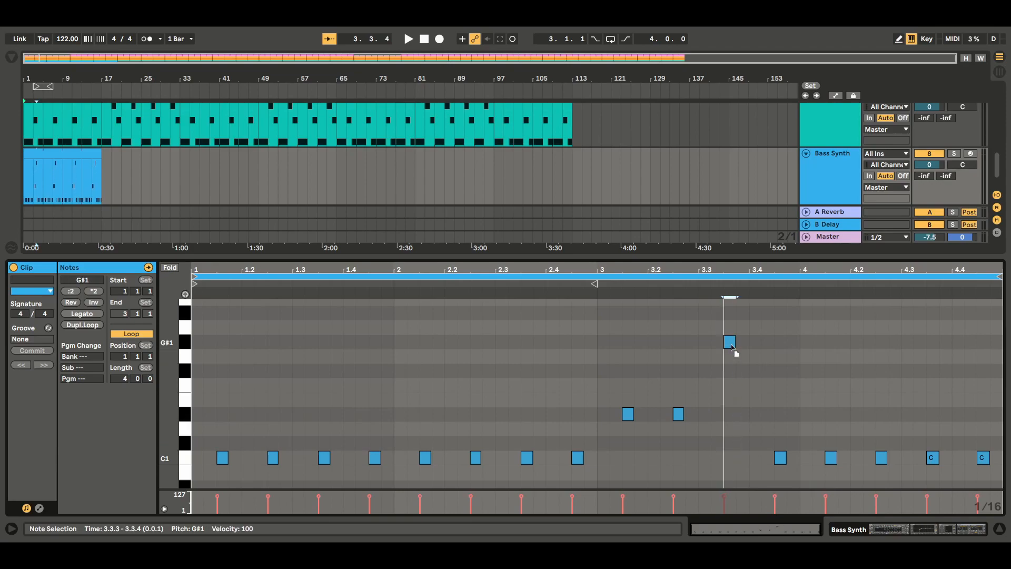
key(space)
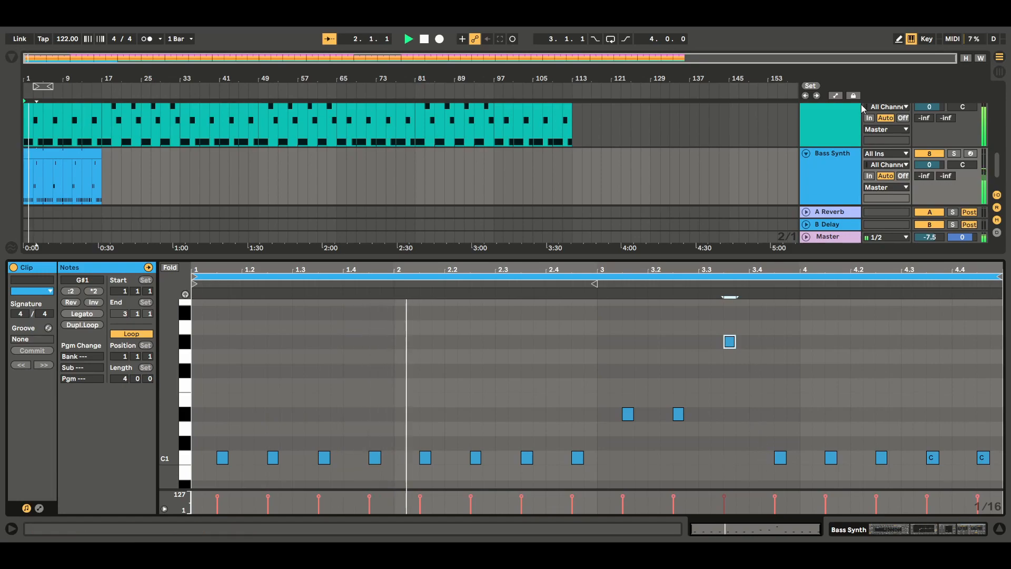
click(899, 39)
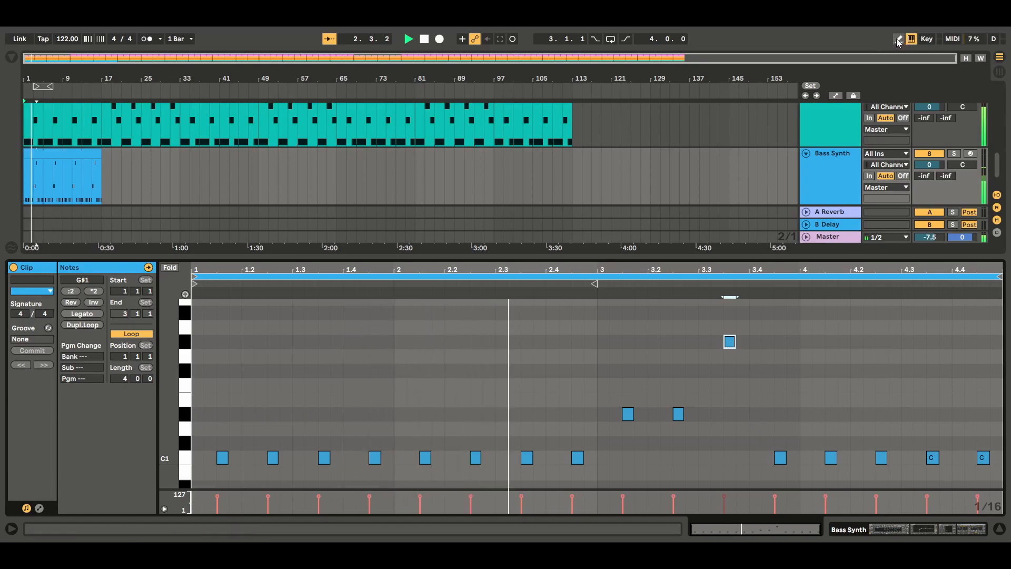
click(755, 356)
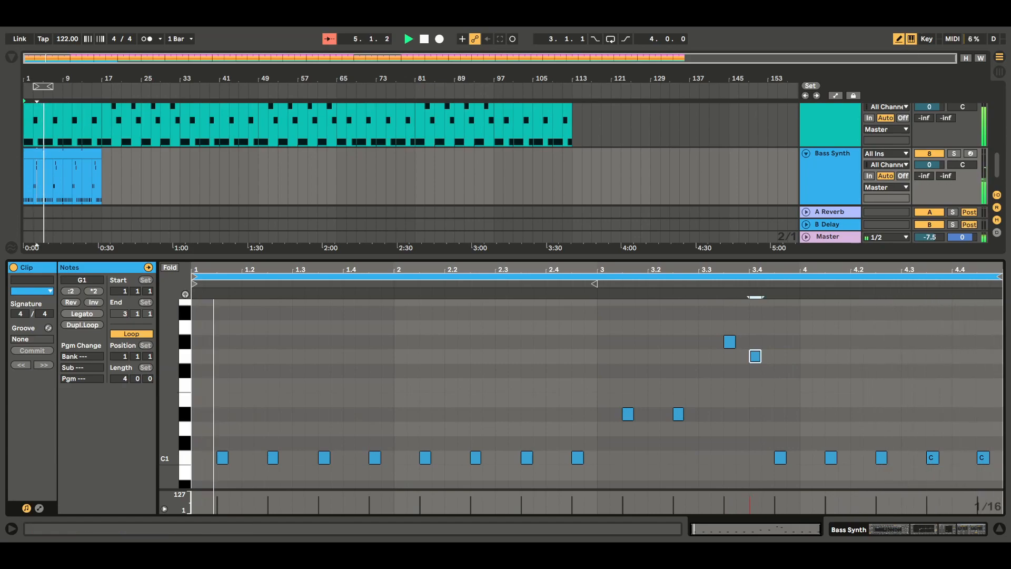
Step: Replace the C1 note at 3.4.3 with a rising run of D#1 at 3.4.2, F1 at 3.4.3 and G1 at 3.4.4
click(899, 39)
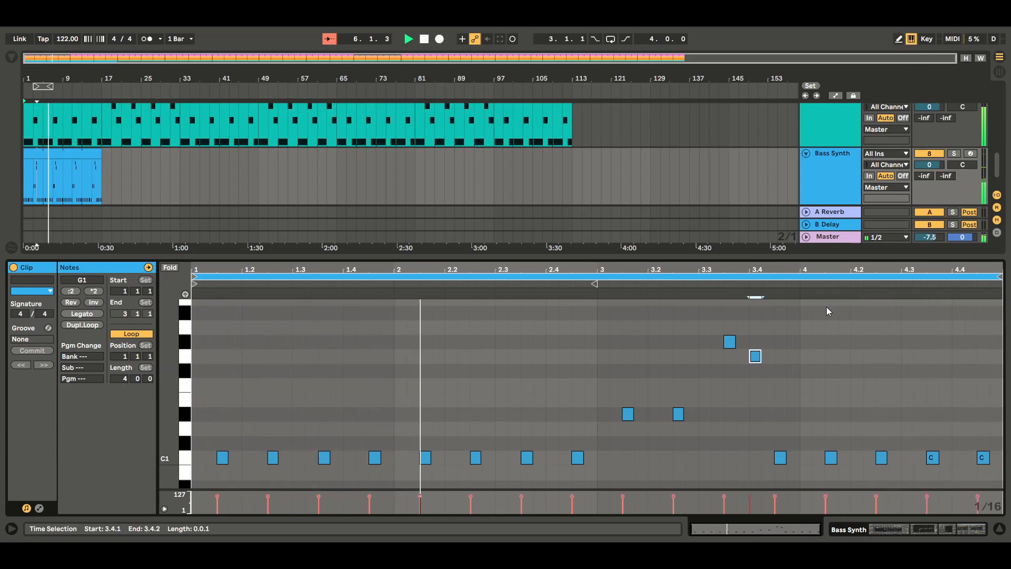
drag(780, 458, 784, 418)
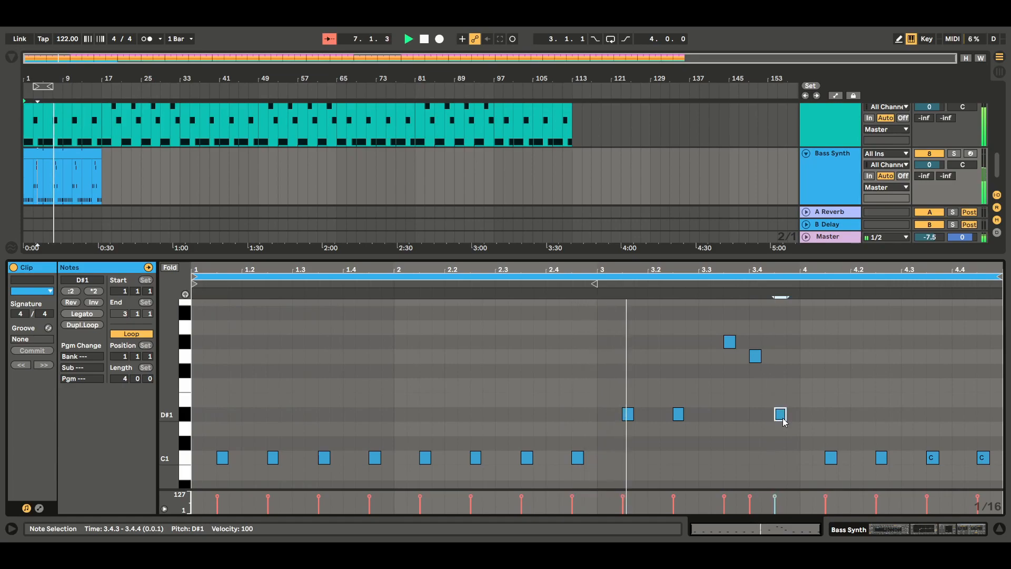
key(b)
click(793, 385)
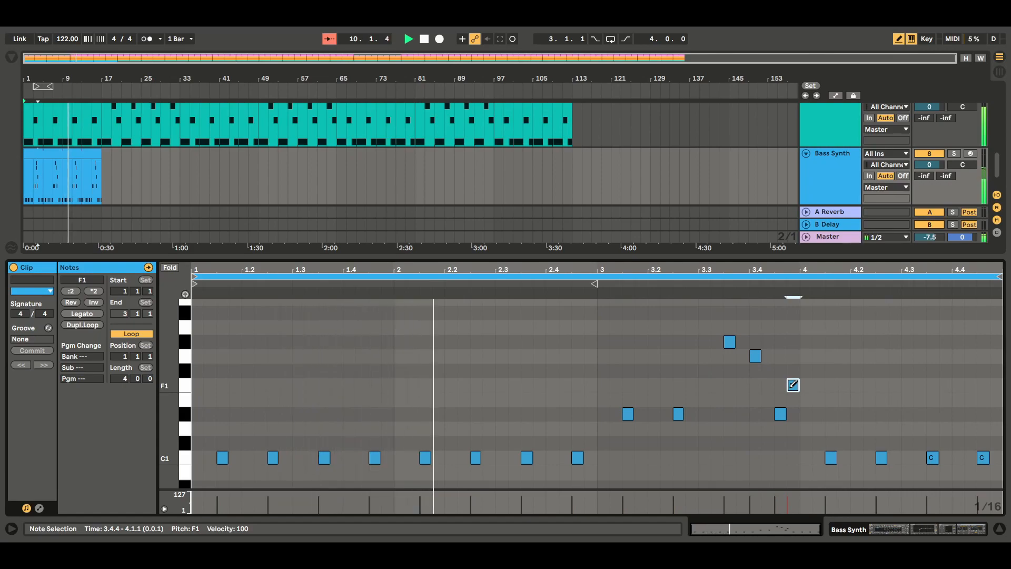
click(768, 414)
click(780, 385)
click(794, 385)
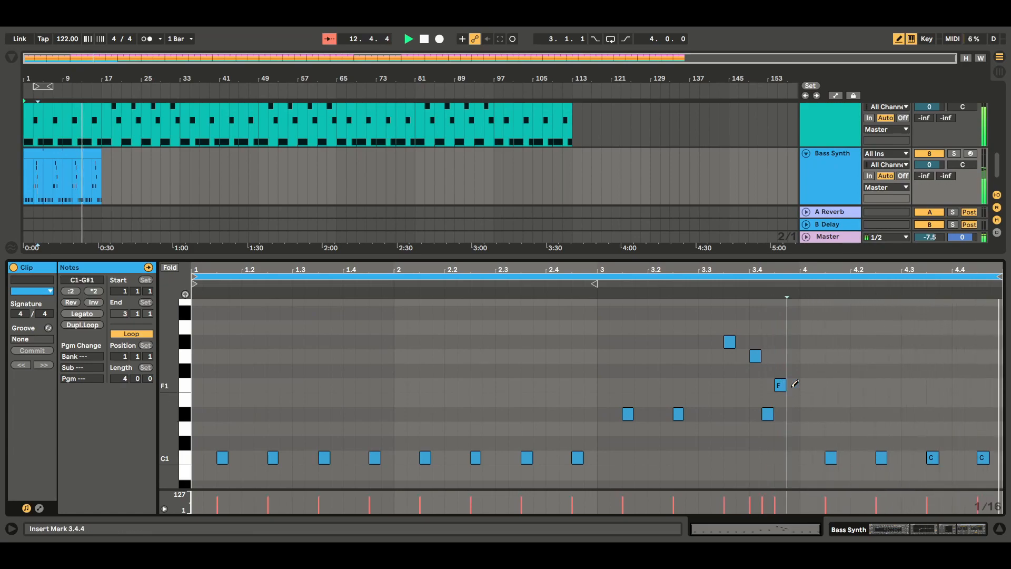
click(794, 356)
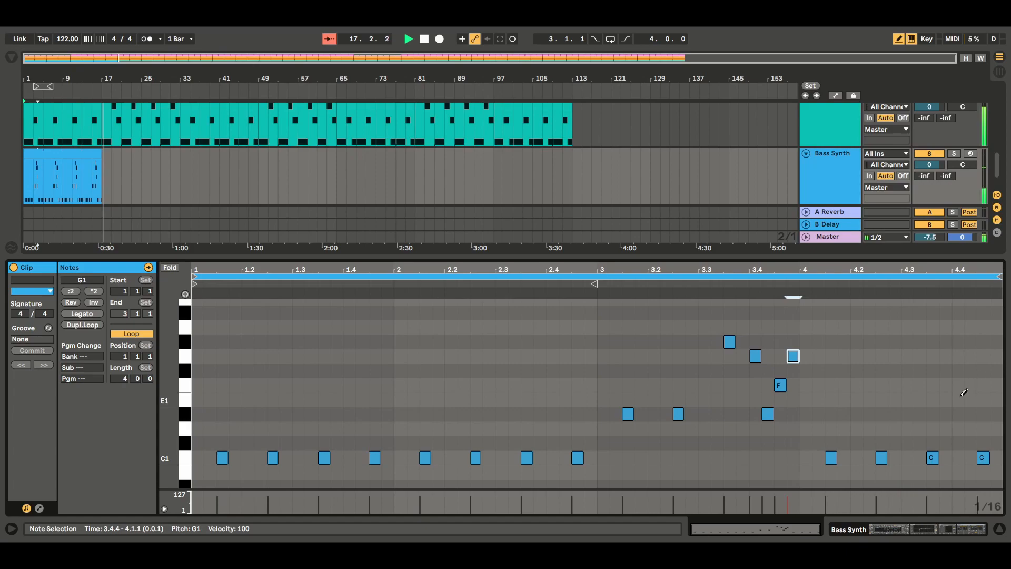
Step: Play the track from the start, draw G1 notes at 4.4.1 and 4.4.4, and stop playback
click(408, 39)
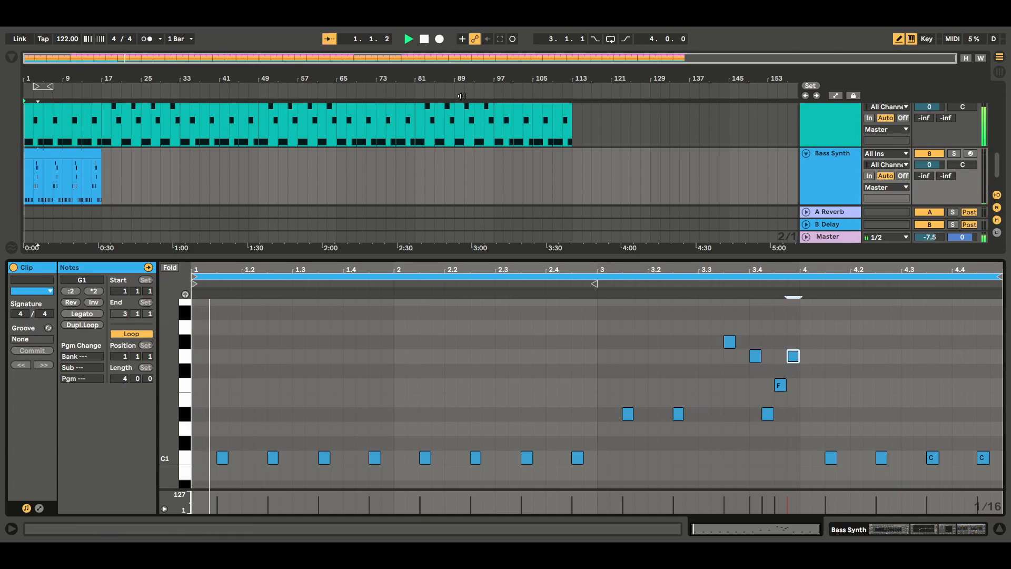
click(959, 354)
click(999, 356)
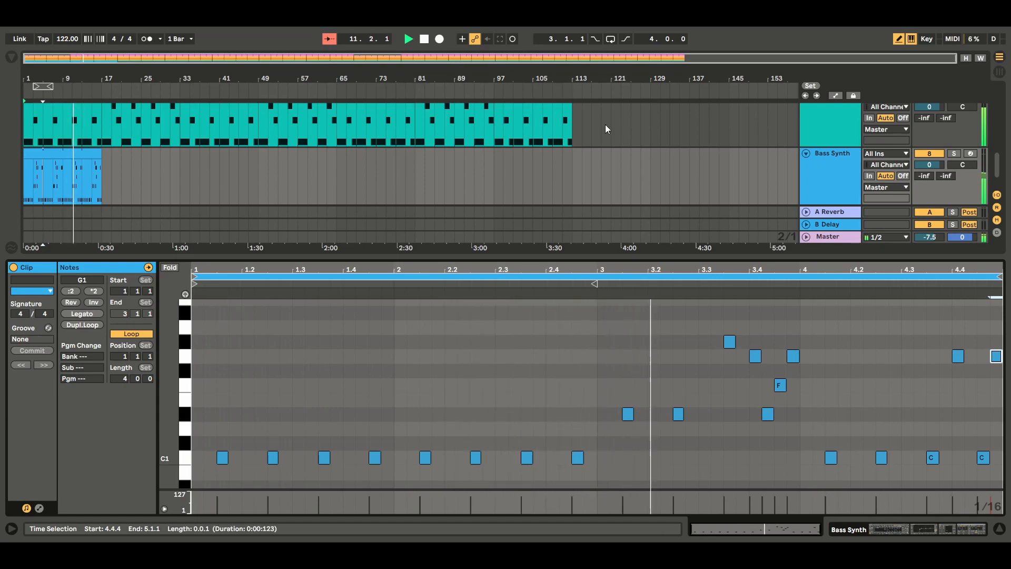
click(425, 40)
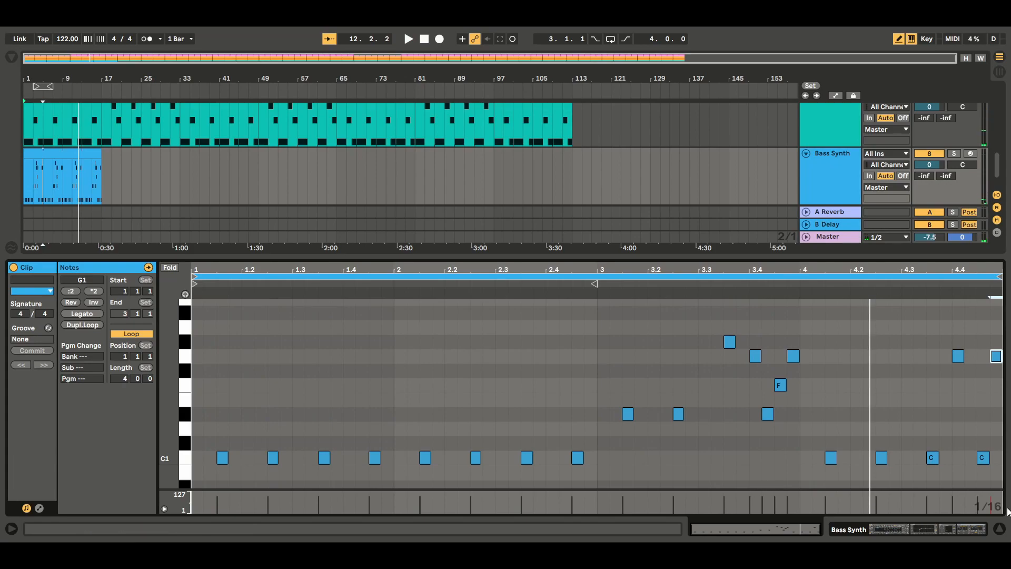
Step: Duplicate the Bass Synth clip twice to extend the part to bar 49, and select all three clips in the arrangement
click(66, 158)
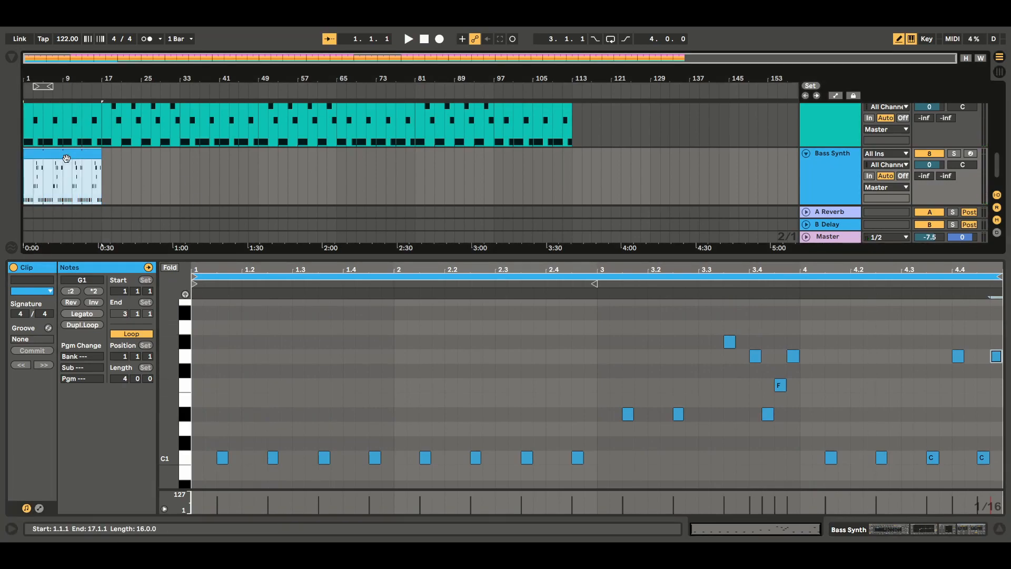
key(ctrl+d)
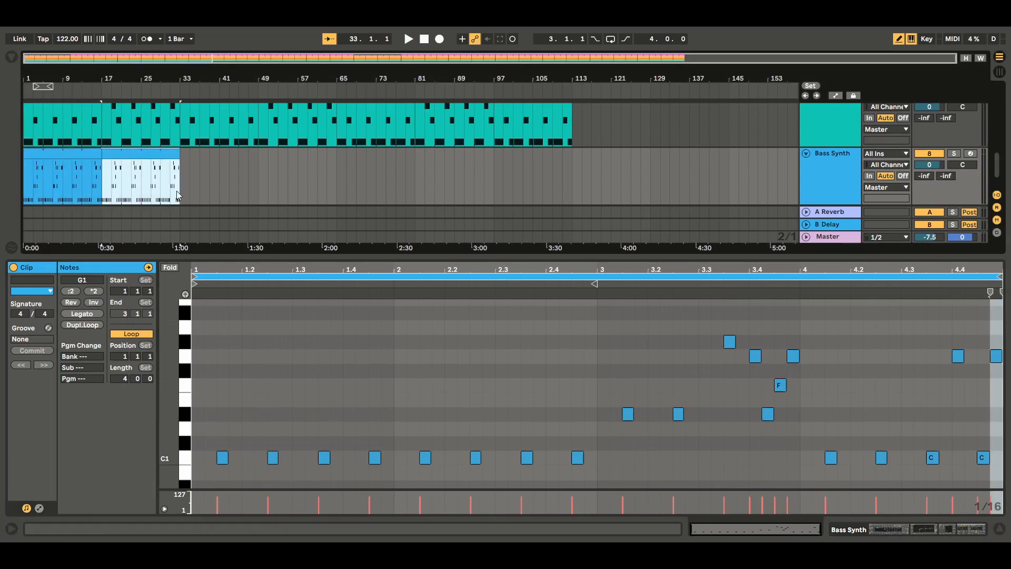
key(ctrl+d)
drag(258, 190, 24, 186)
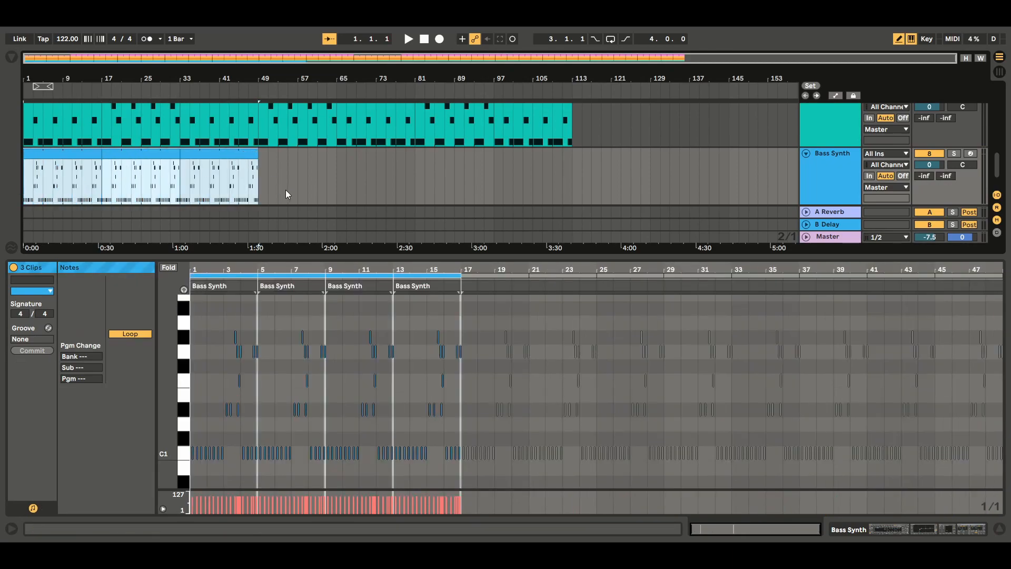
Step: Duplicate the Bass Synth clips until the part reaches bar 113, and close the clip's note editor
key(ctrl+d)
click(480, 157)
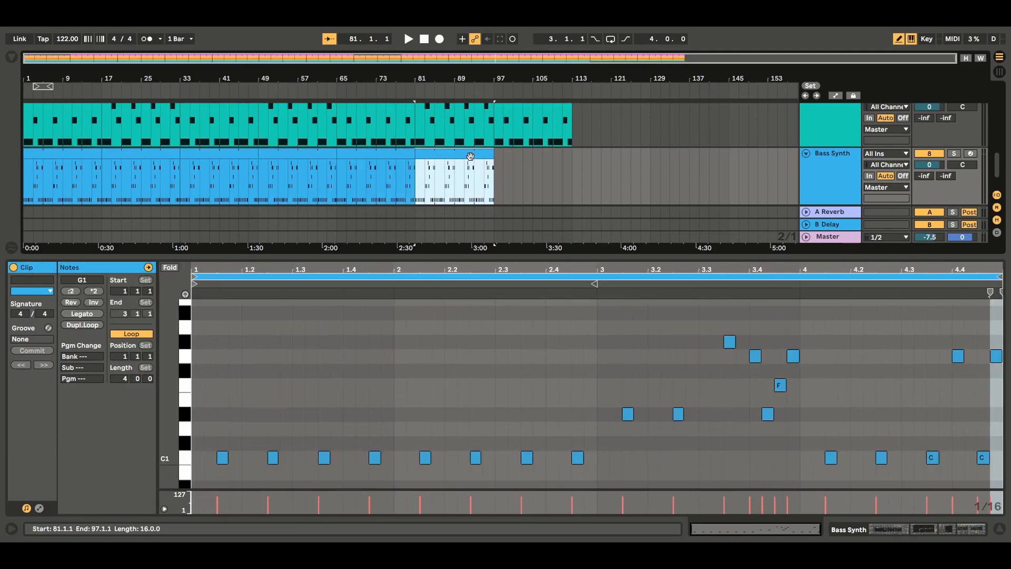
key(ctrl+d)
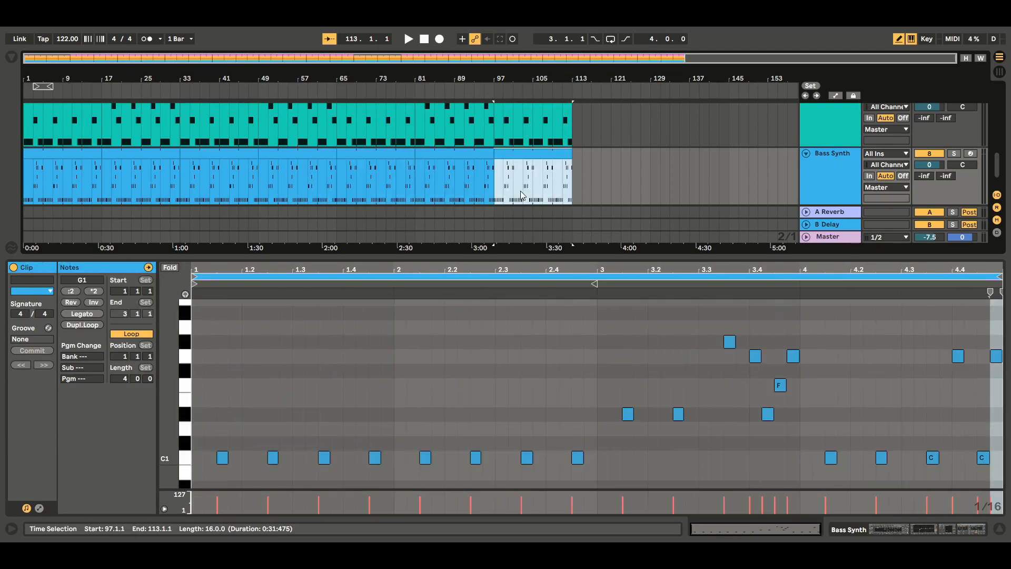
click(1000, 529)
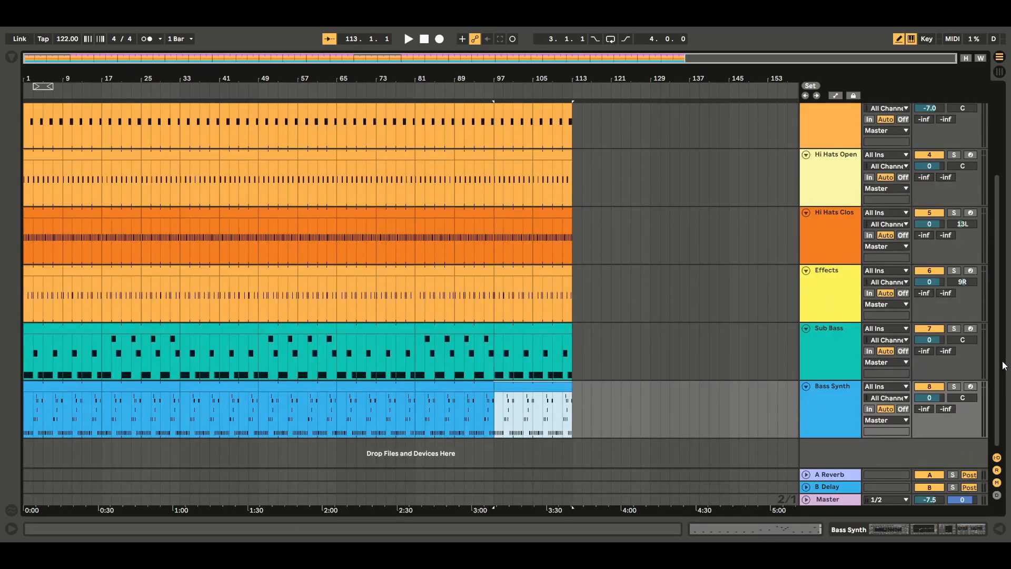
Step: In the Bass Synth clip starting at bar 17, move the C1 notes at 4.1.3 and 4.2.3 up to D#1
click(137, 387)
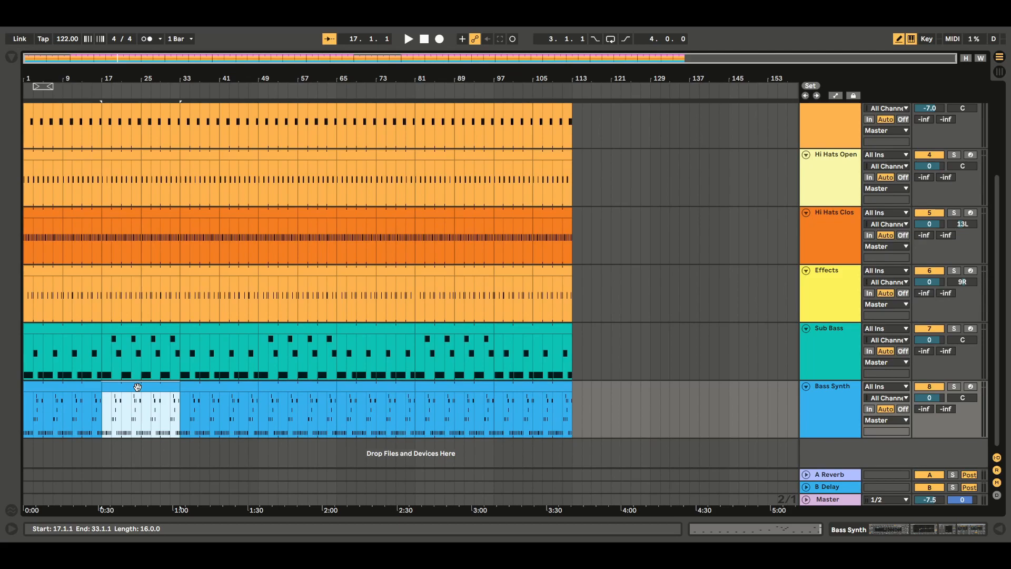
double_click(137, 386)
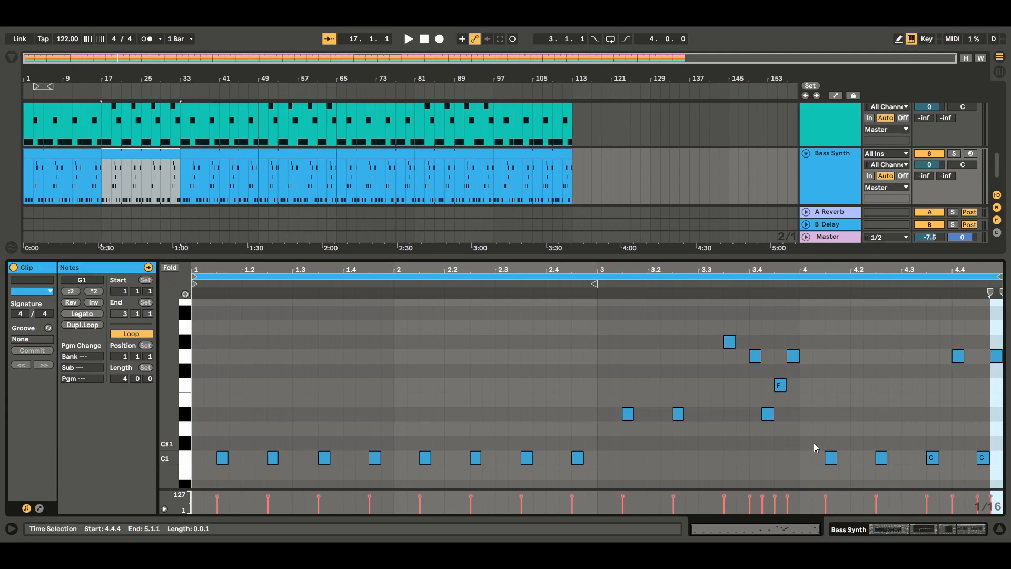
drag(814, 443, 906, 473)
drag(830, 456, 828, 418)
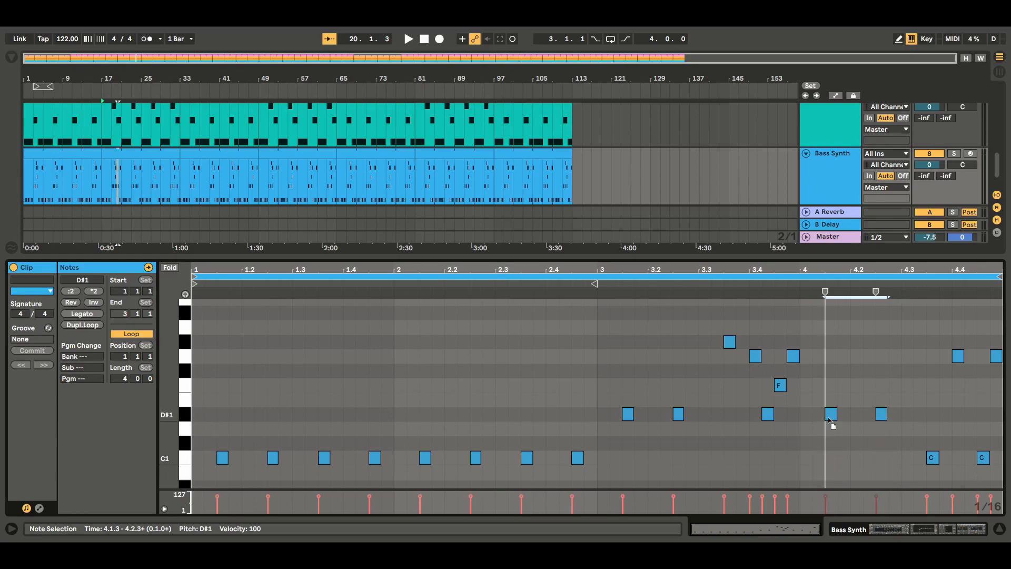
Step: Play the bar 17 Bass Synth clip and move its D#1 notes at 3.1.3 and 3.2.3 up to F1
click(161, 154)
key(space)
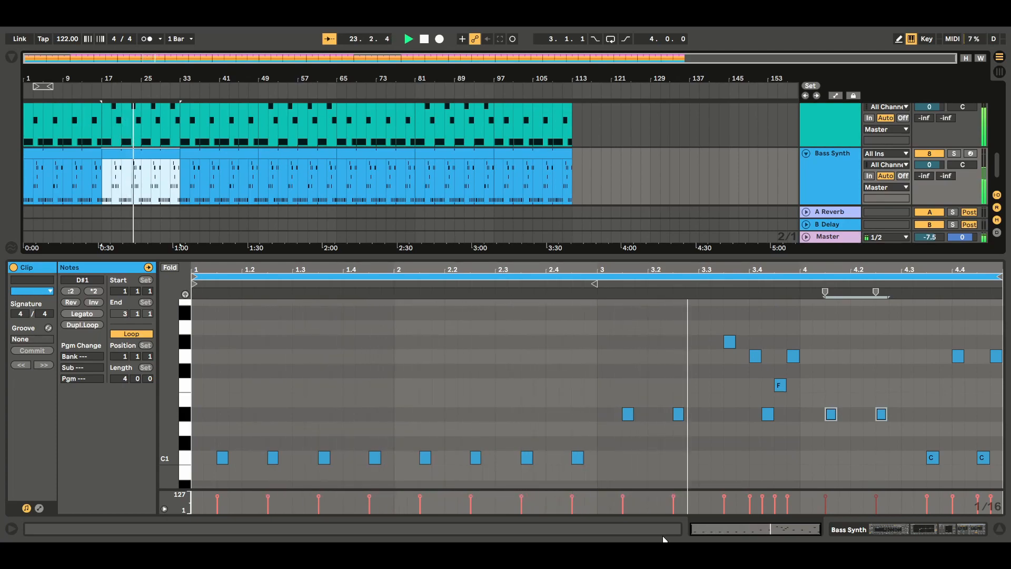
mouse_move(617, 397)
mouse_down()
mouse_move(680, 418)
mouse_move(631, 403)
mouse_move(630, 393)
mouse_up()
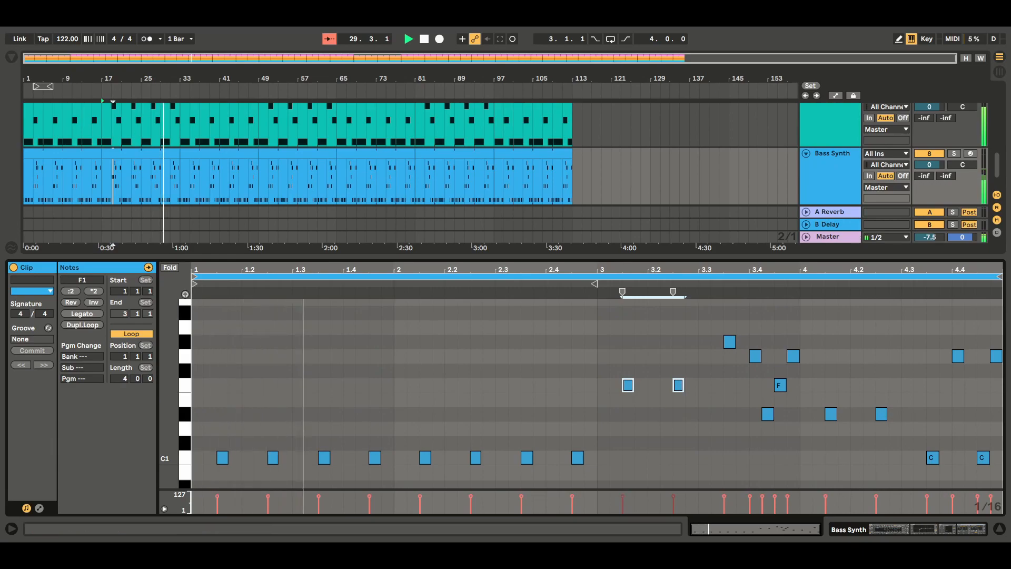
click(999, 528)
Step: Check the Bass Synth clips at bars 17, 49 and 81 and the Sub Bass clip at bar 17, stopping playback
click(139, 389)
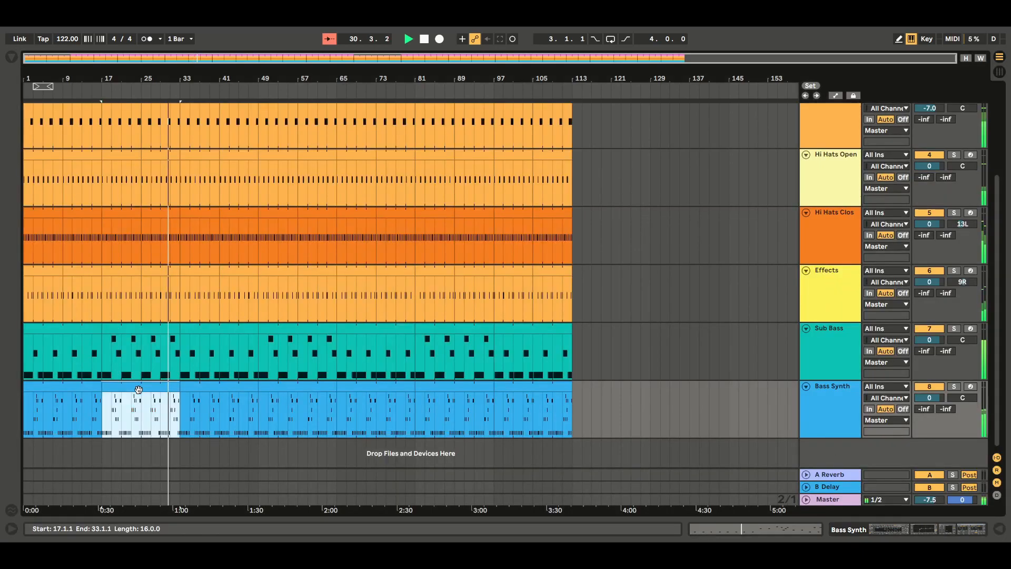
click(294, 389)
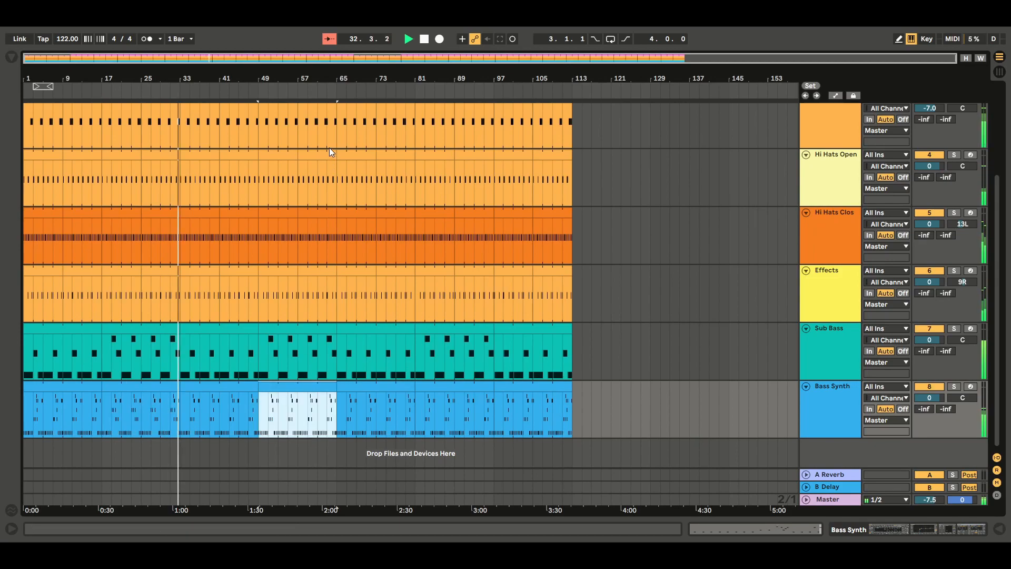
click(447, 387)
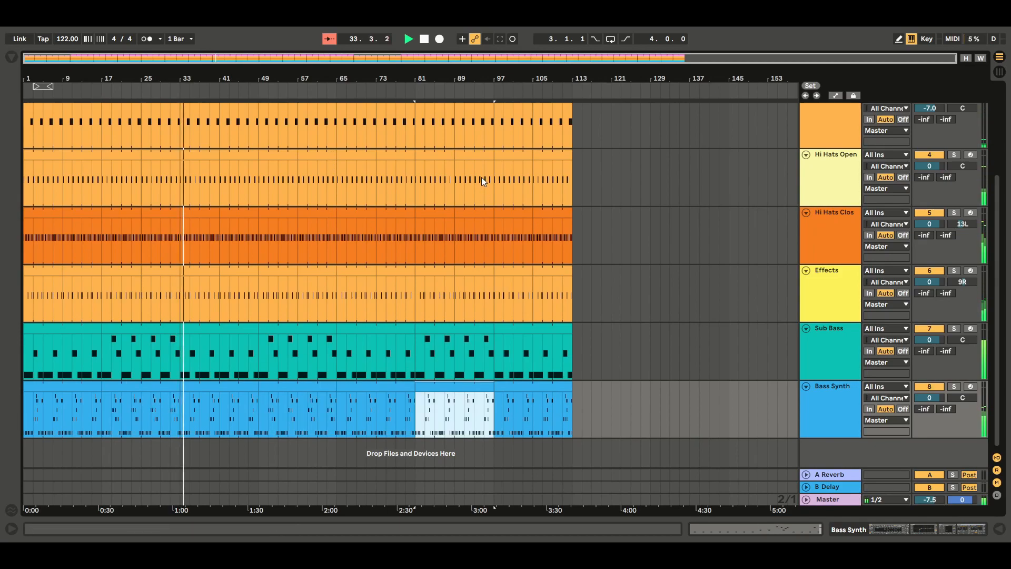
click(660, 401)
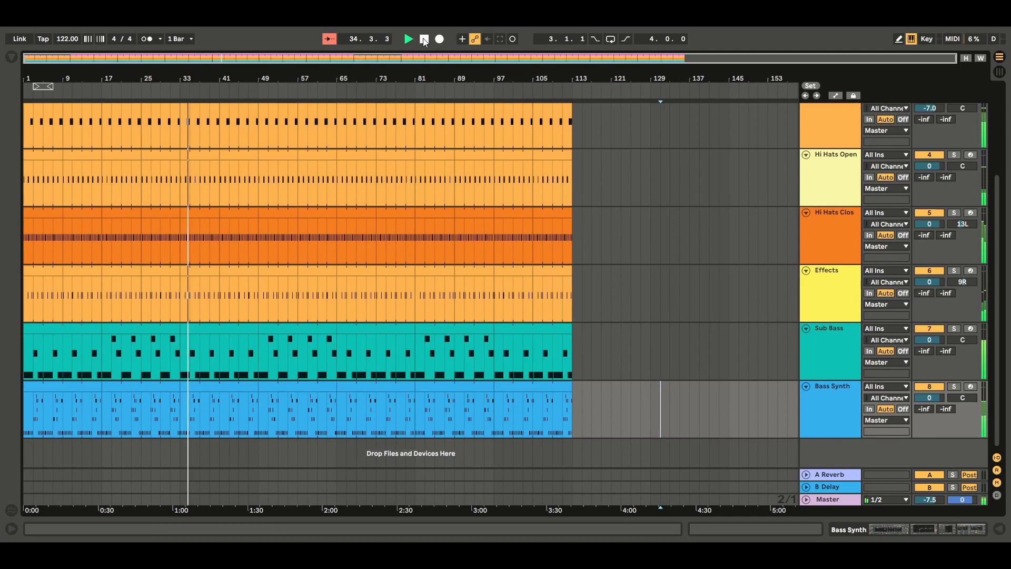
double_click(424, 39)
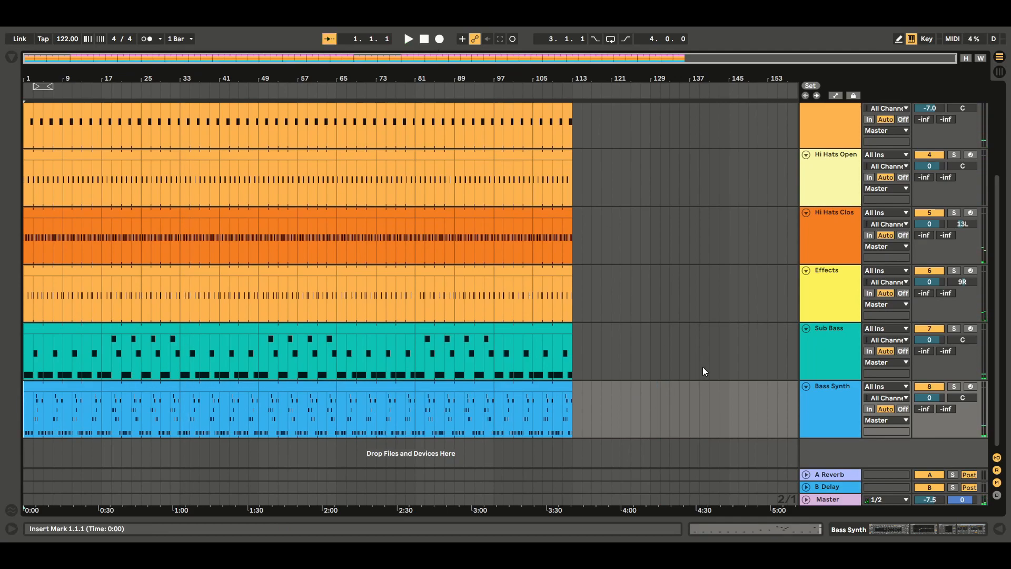
click(147, 388)
click(452, 387)
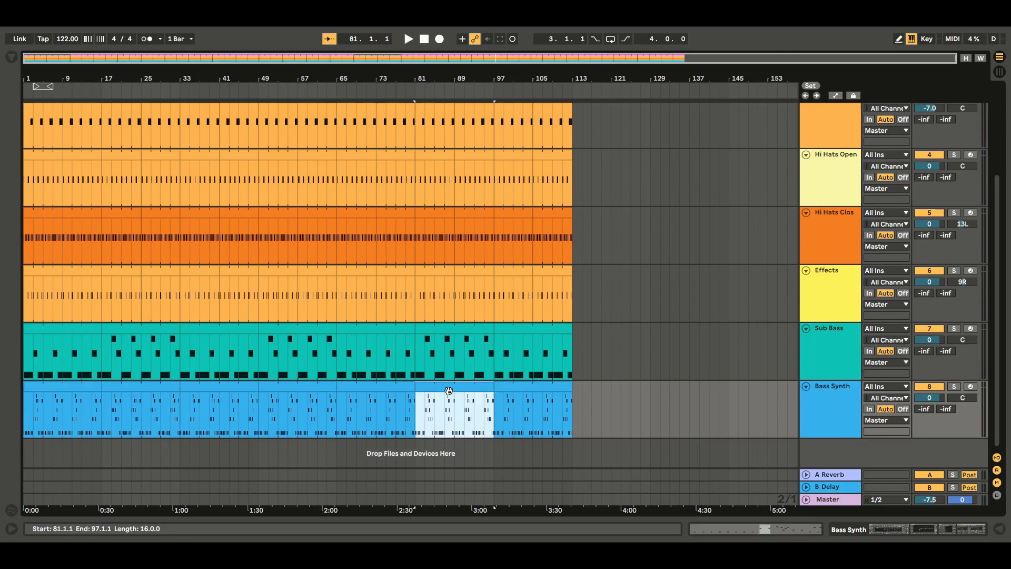
click(139, 331)
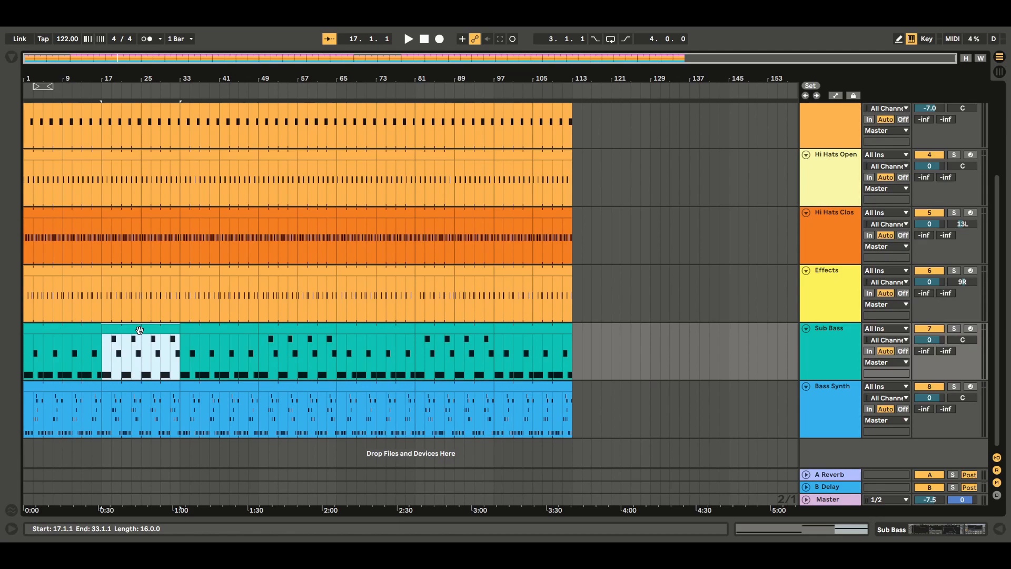
Step: Play from bar 17 and set the gain of the 5.00 kHz band in the Bass Synth's EQ Eight to 0.24 dB
double_click(843, 419)
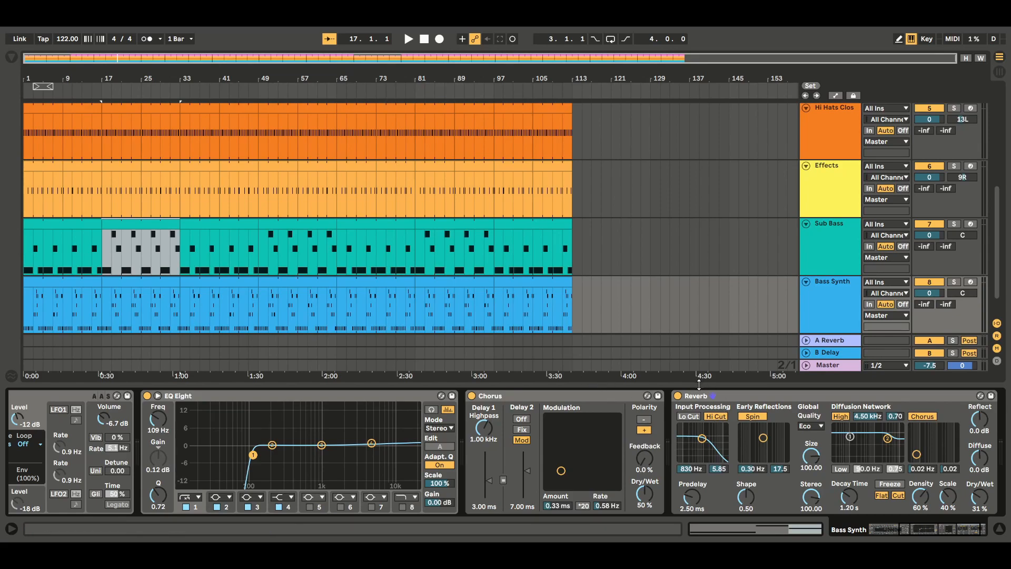
key(space)
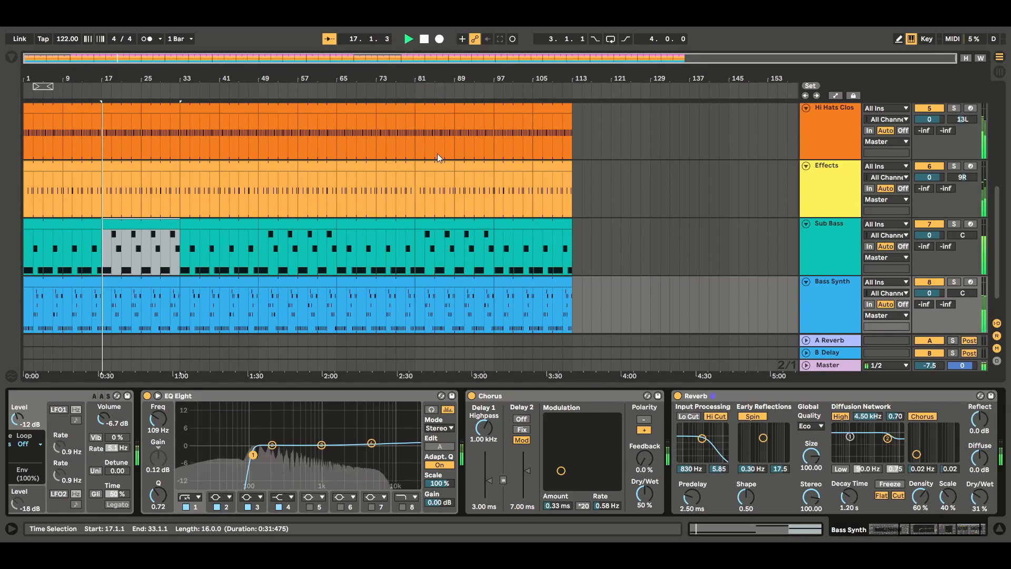
drag(949, 529, 889, 530)
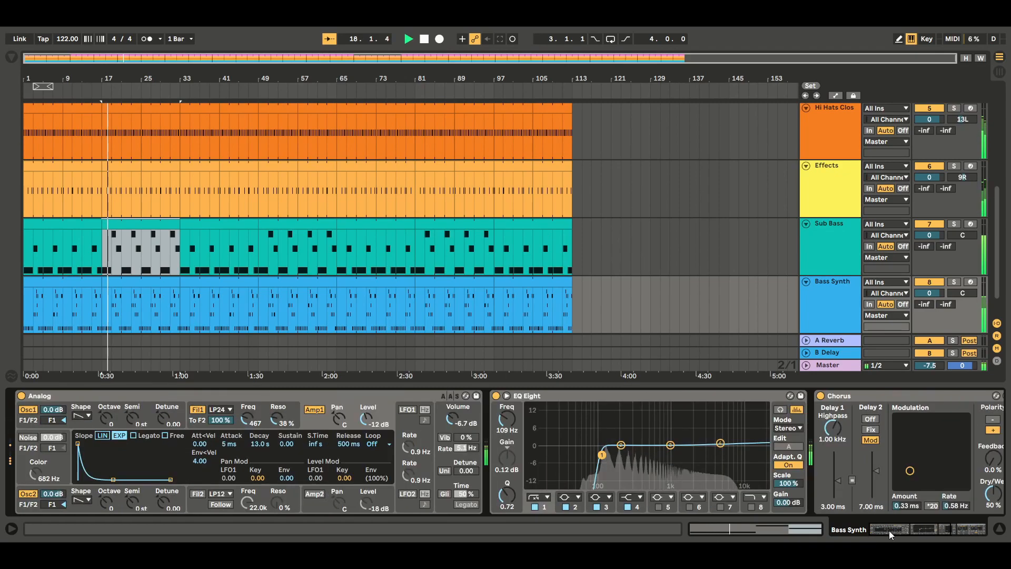
click(720, 444)
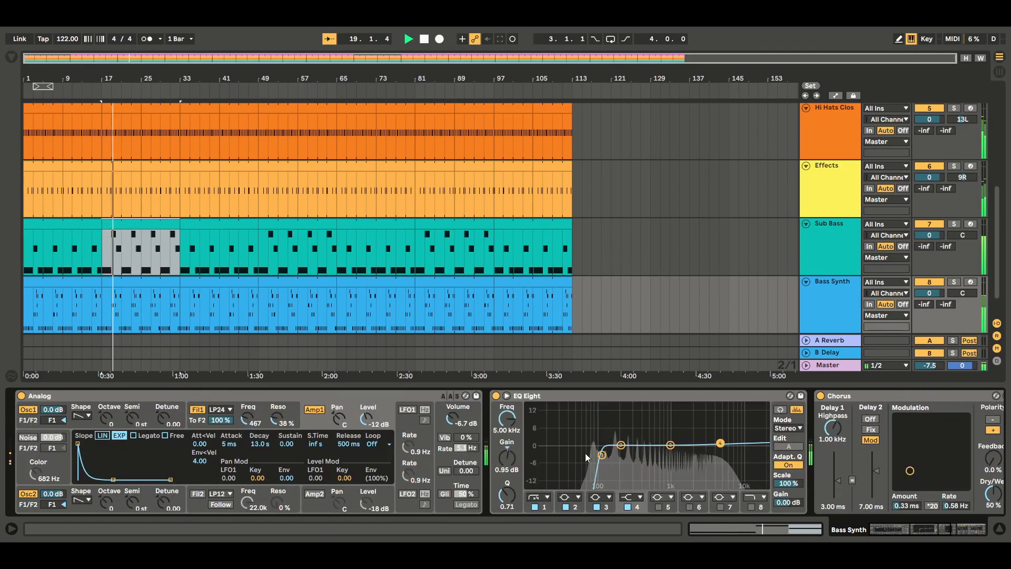
drag(504, 461, 504, 465)
Step: Set Analog's Amp1 envelope decay to 723 ms and Fil1 to frequency 275 and resonance 41%, and stop playback
drag(113, 479, 100, 479)
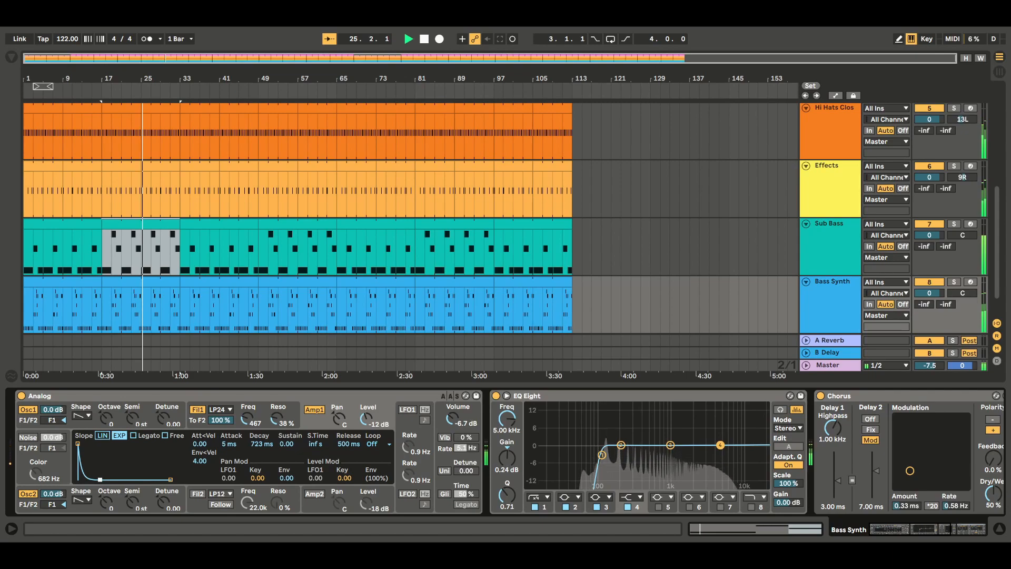
drag(244, 419, 275, 423)
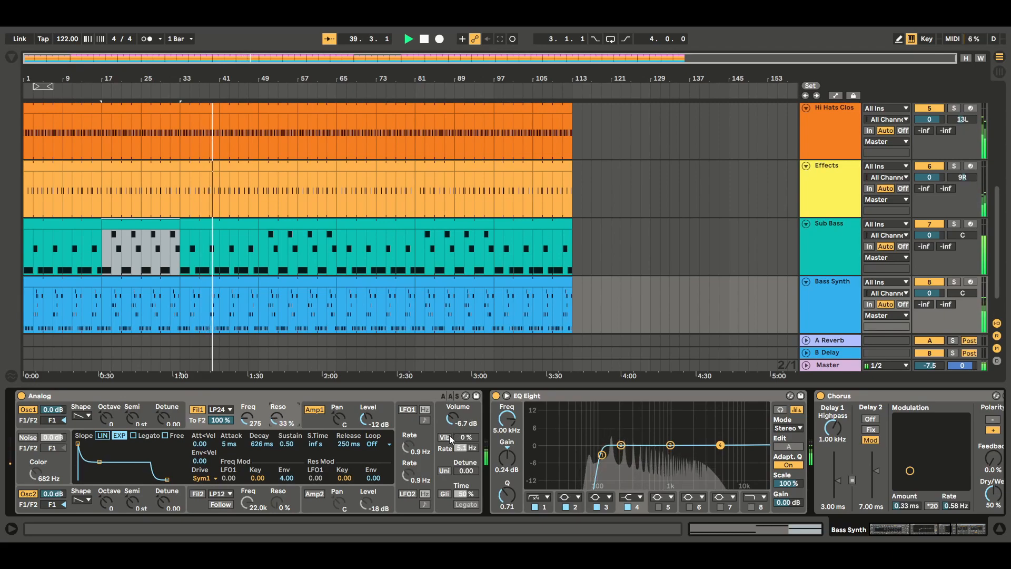
drag(275, 424, 275, 418)
click(425, 40)
click(425, 40)
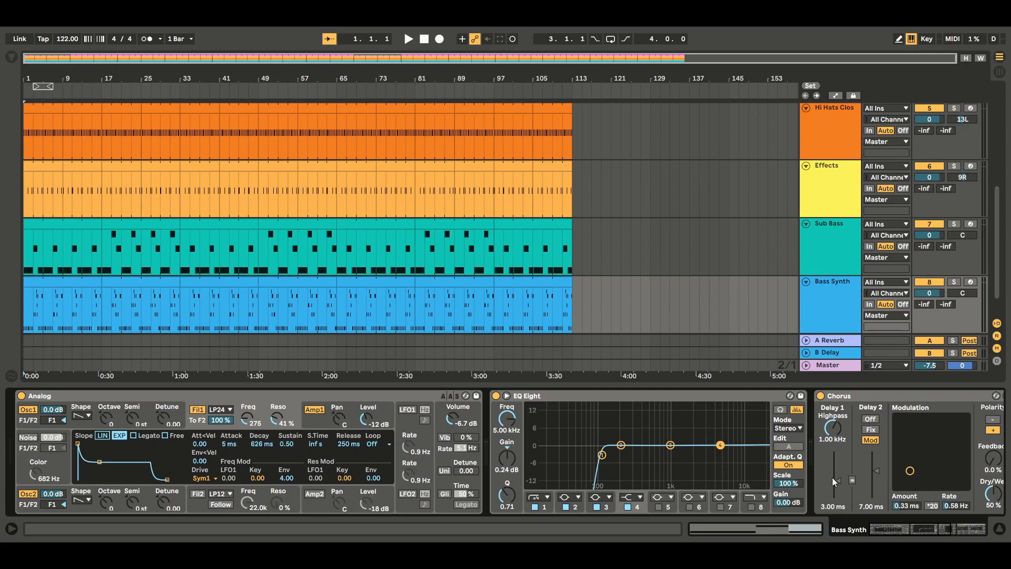
click(1003, 533)
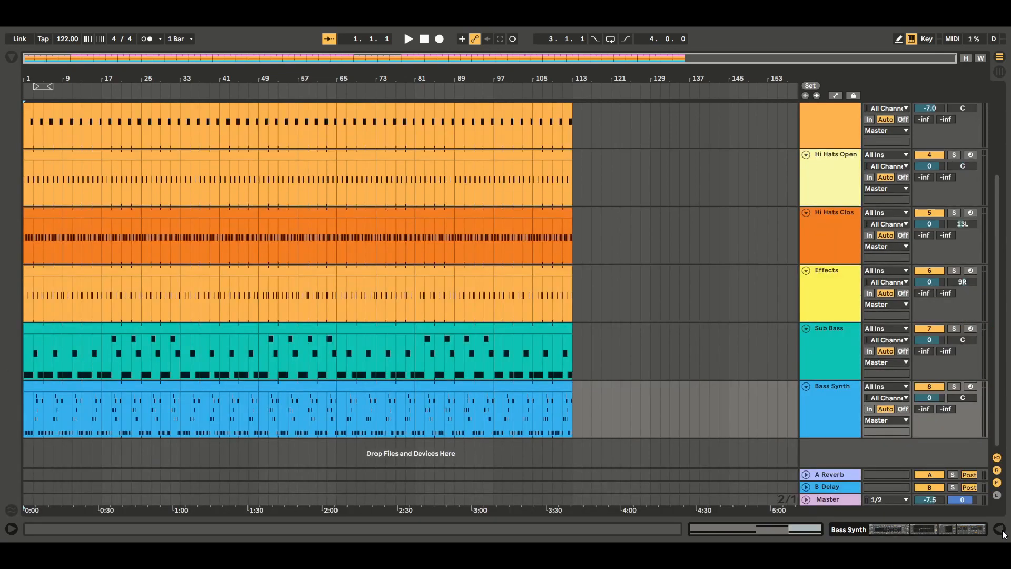